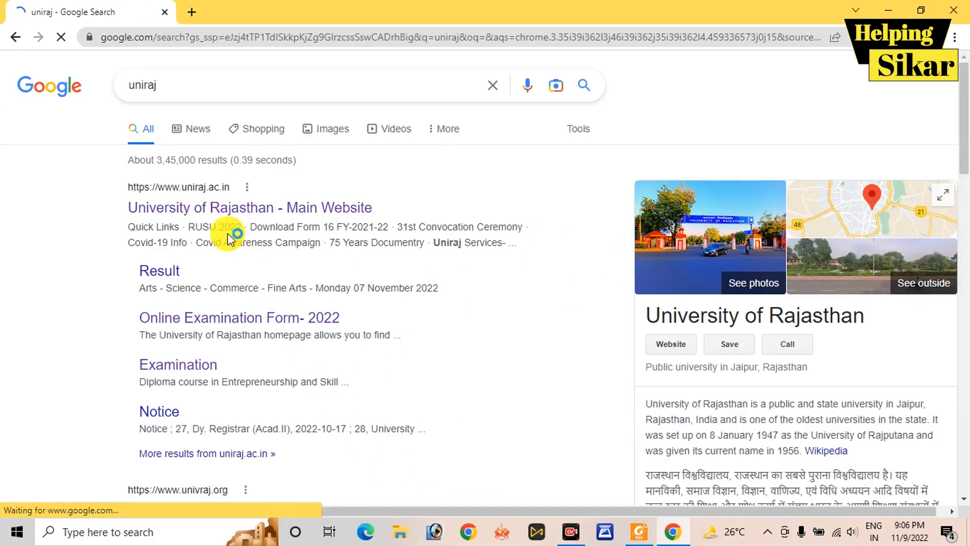
Step: Open the University of Rajasthan main website and go to the Examination page for current students
click(226, 219)
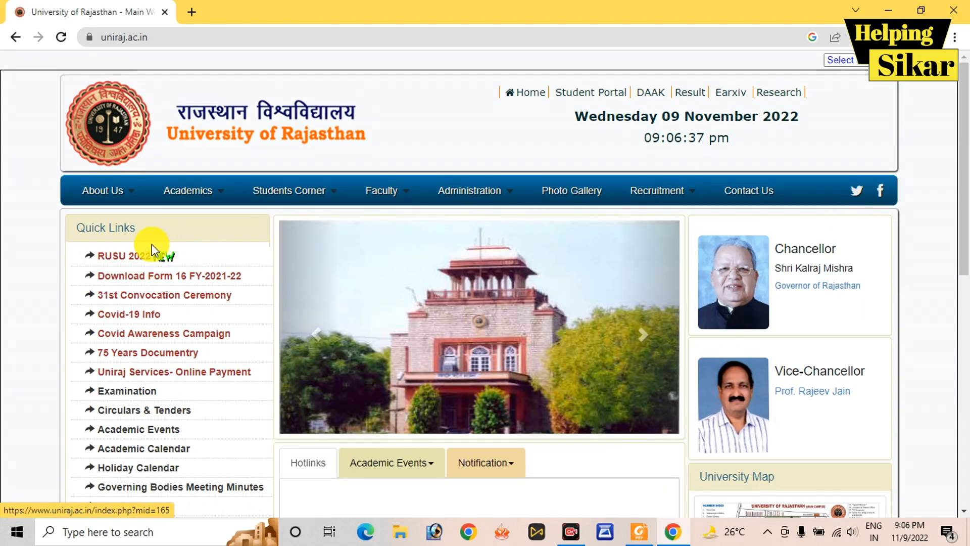
mouse_move(303, 190)
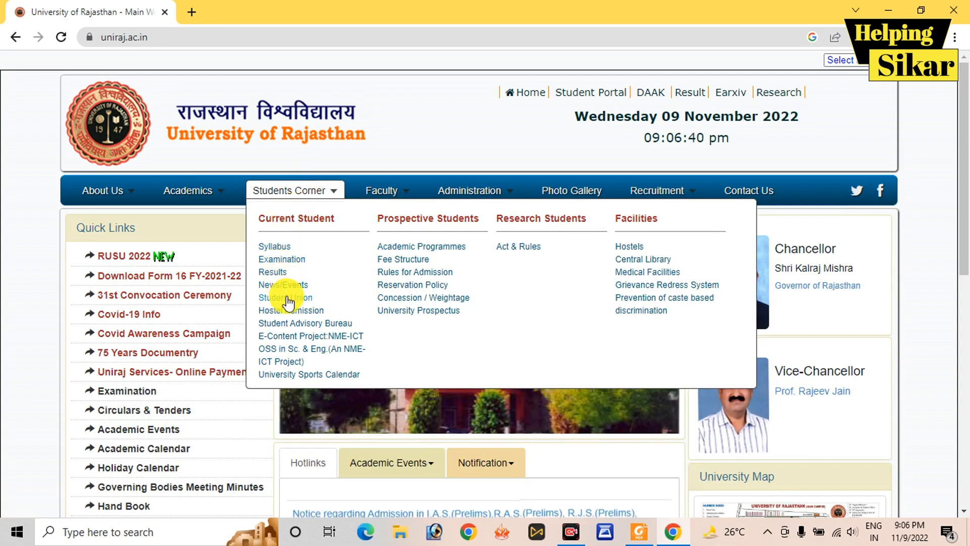
click(282, 260)
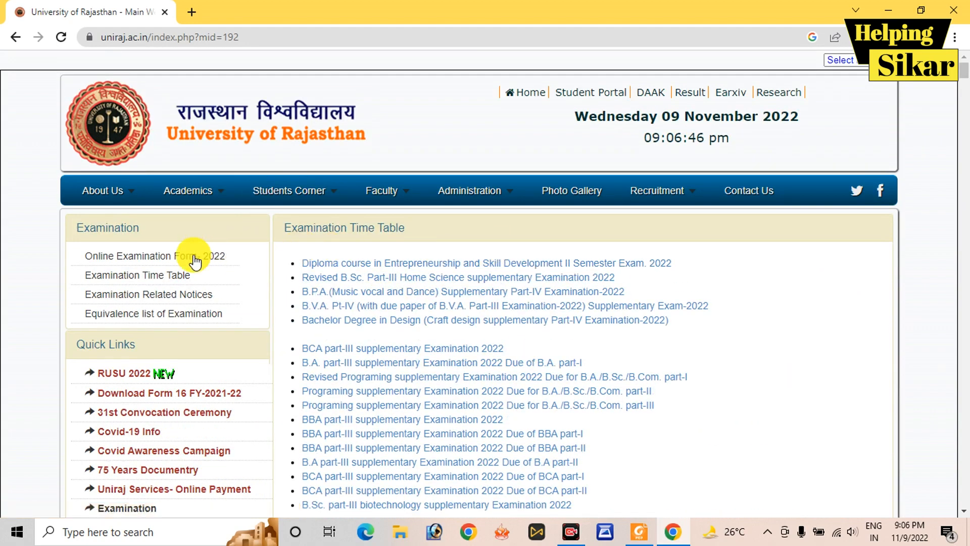
click(182, 238)
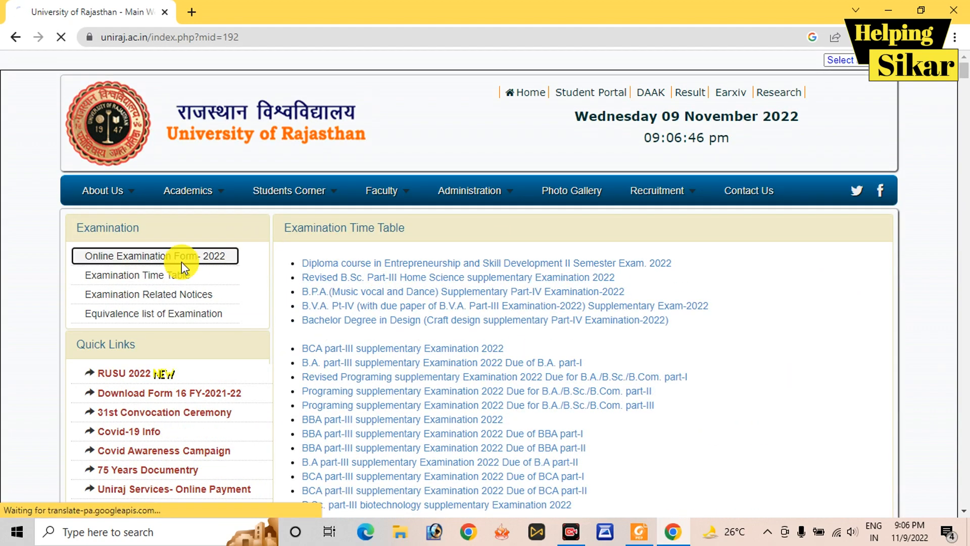
scroll(502, 271, down, 3)
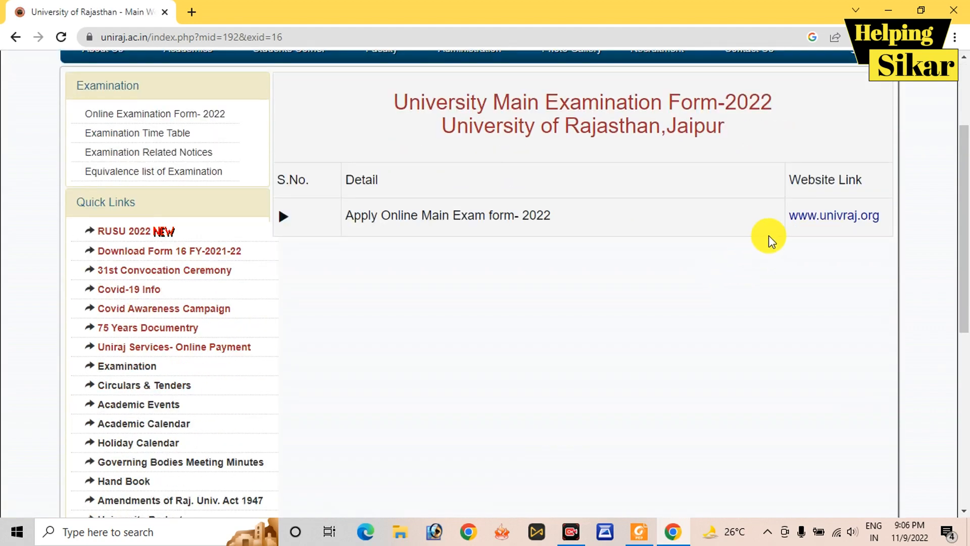
click(800, 224)
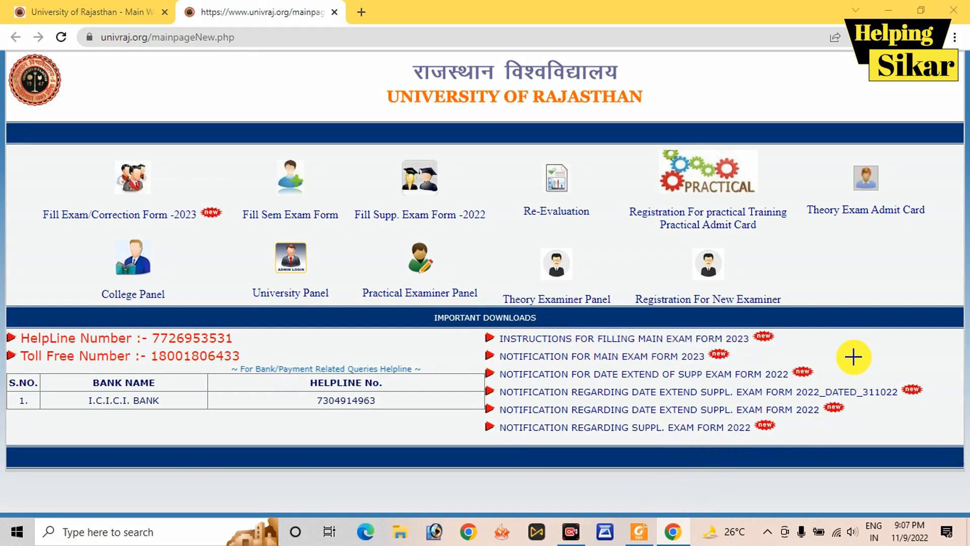
drag(862, 355, 744, 361)
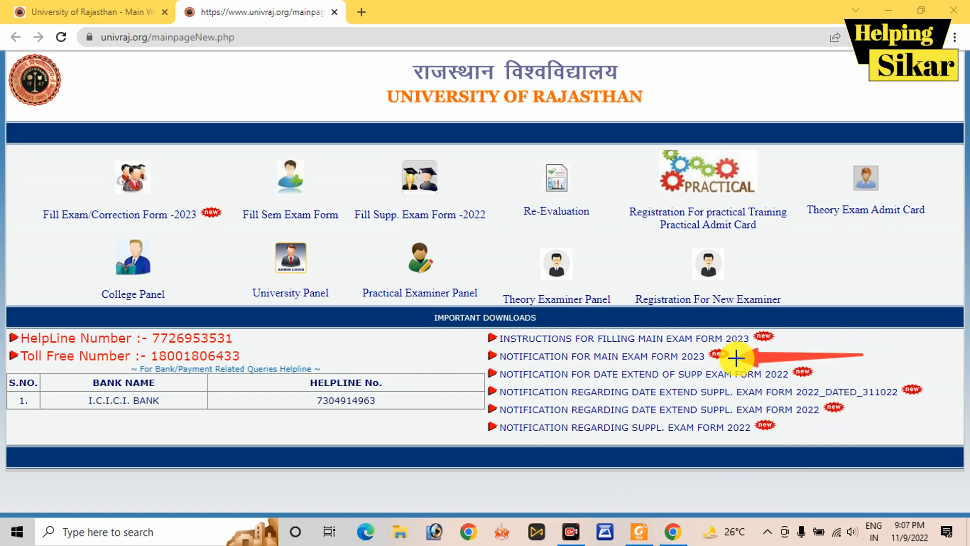
drag(863, 335, 778, 338)
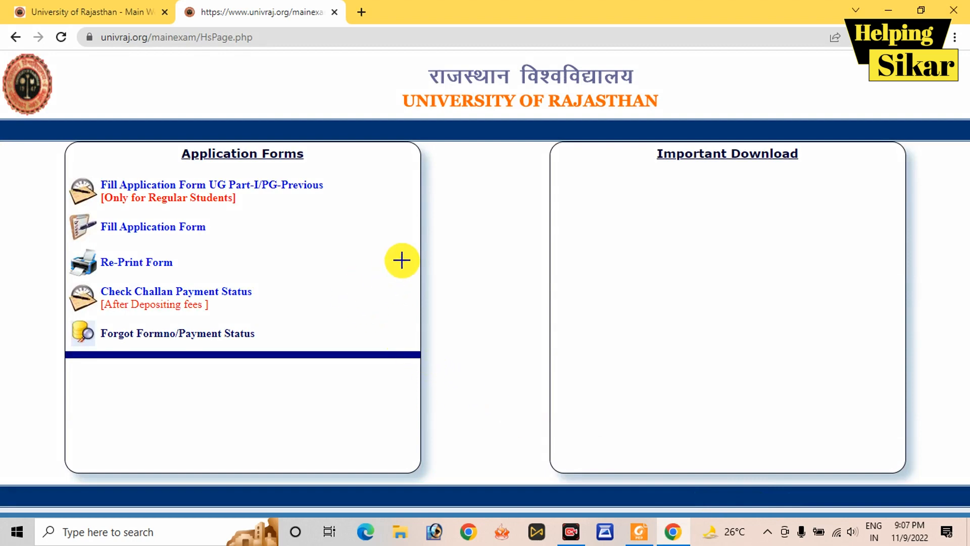
click(589, 498)
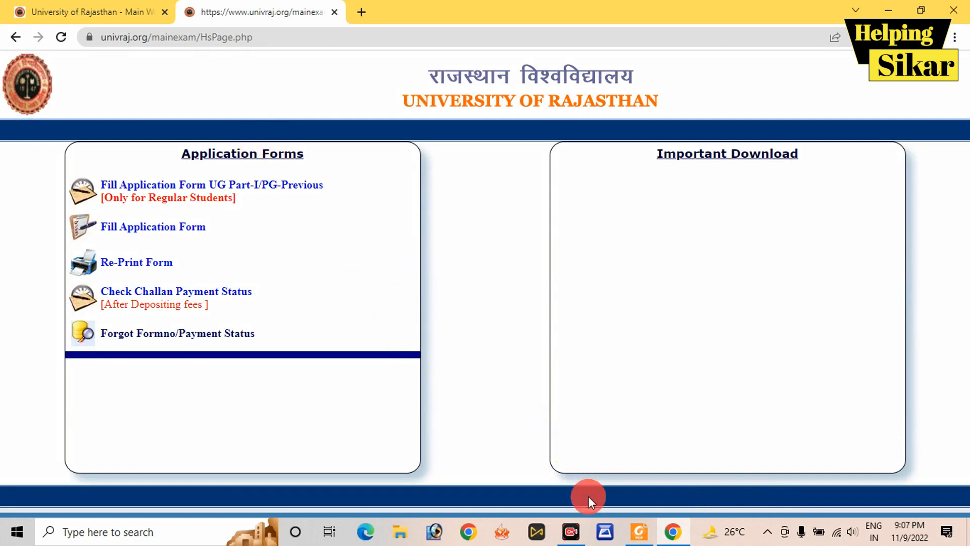
mouse_move(399, 165)
mouse_down()
mouse_move(71, 161)
mouse_move(34, 315)
mouse_move(38, 377)
mouse_up()
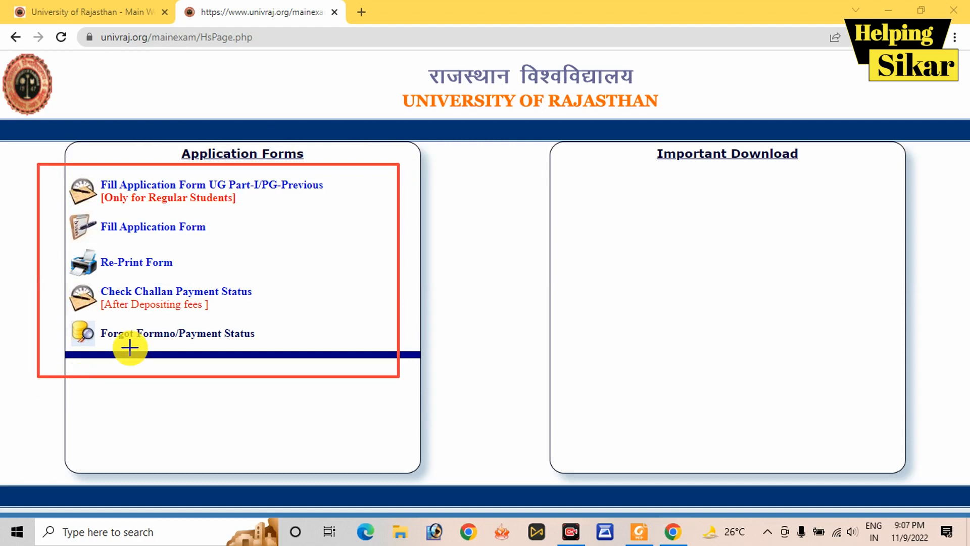
click(534, 503)
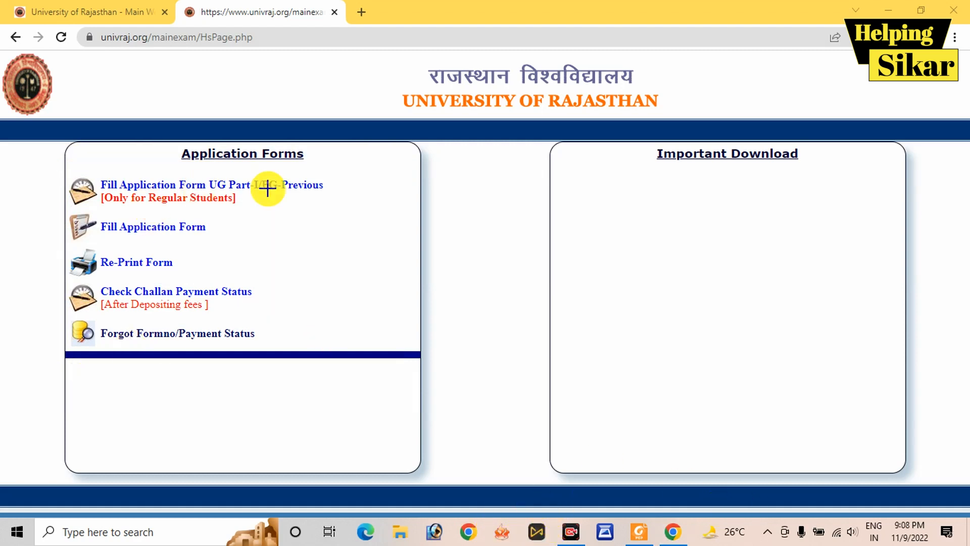
click(660, 504)
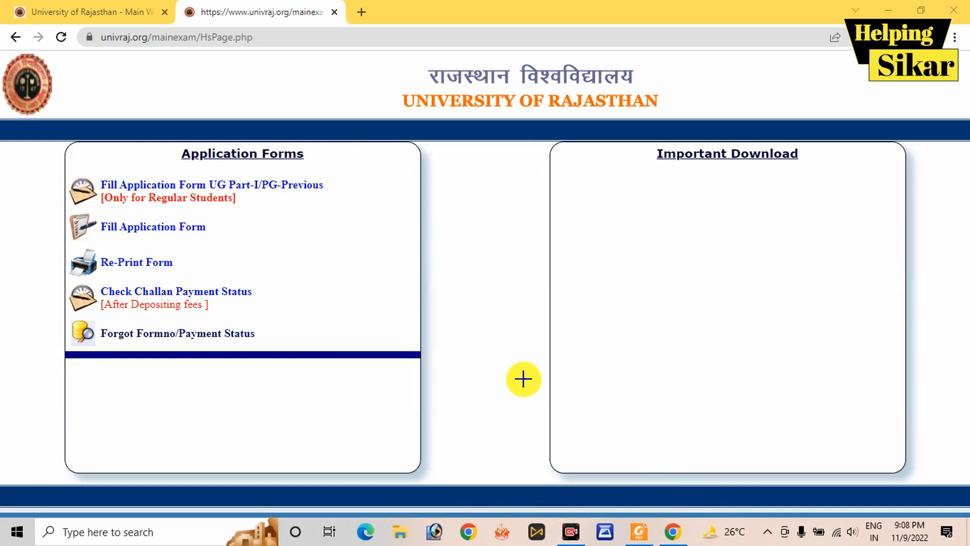
drag(406, 243, 259, 203)
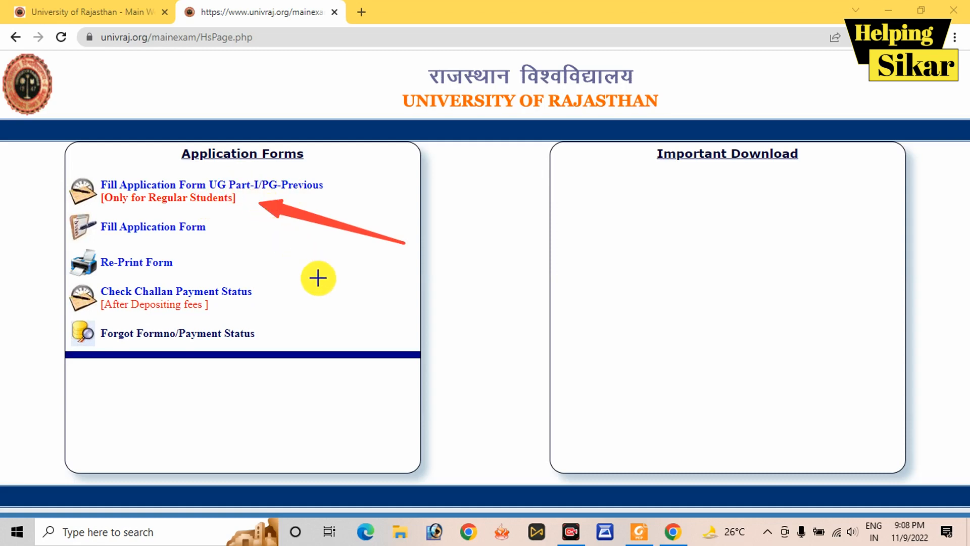
drag(318, 278, 211, 231)
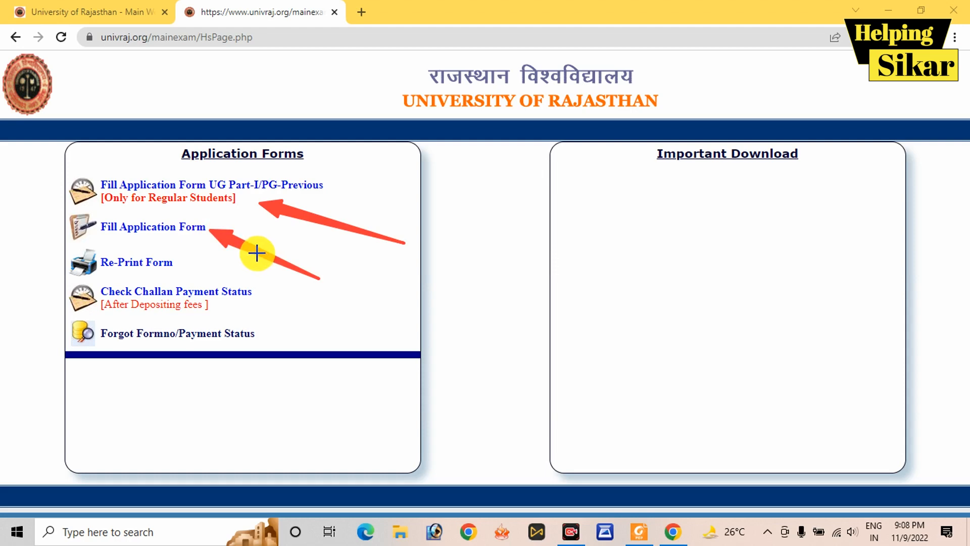
drag(6, 260, 41, 247)
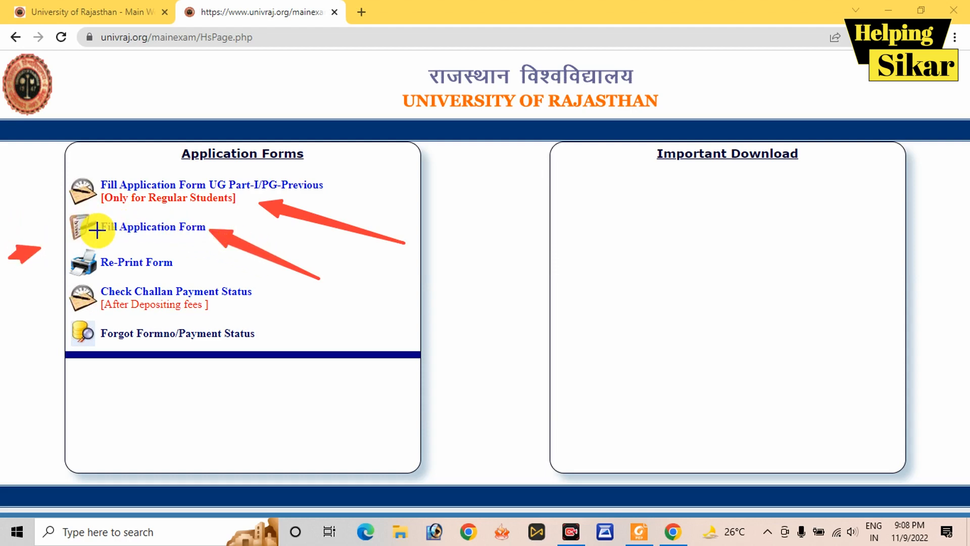
drag(97, 230, 117, 223)
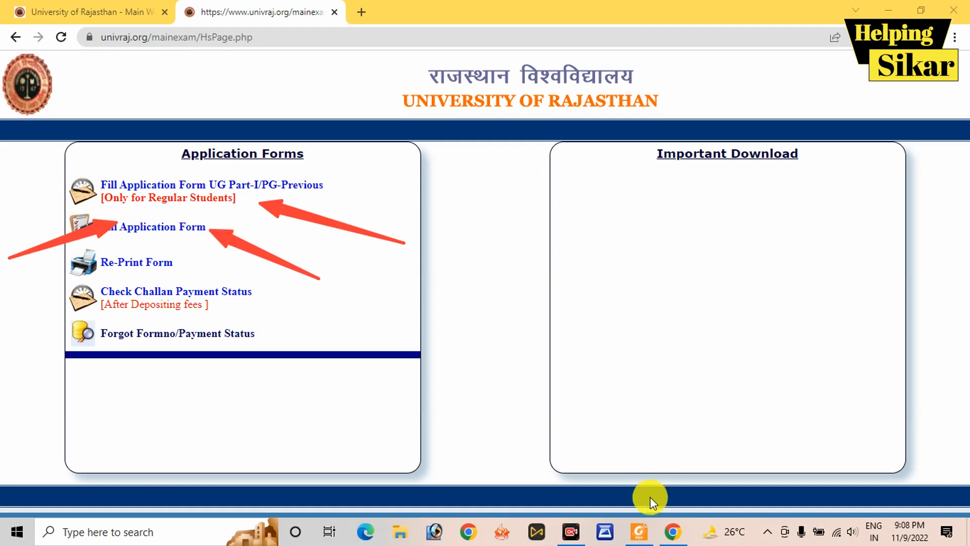
click(536, 499)
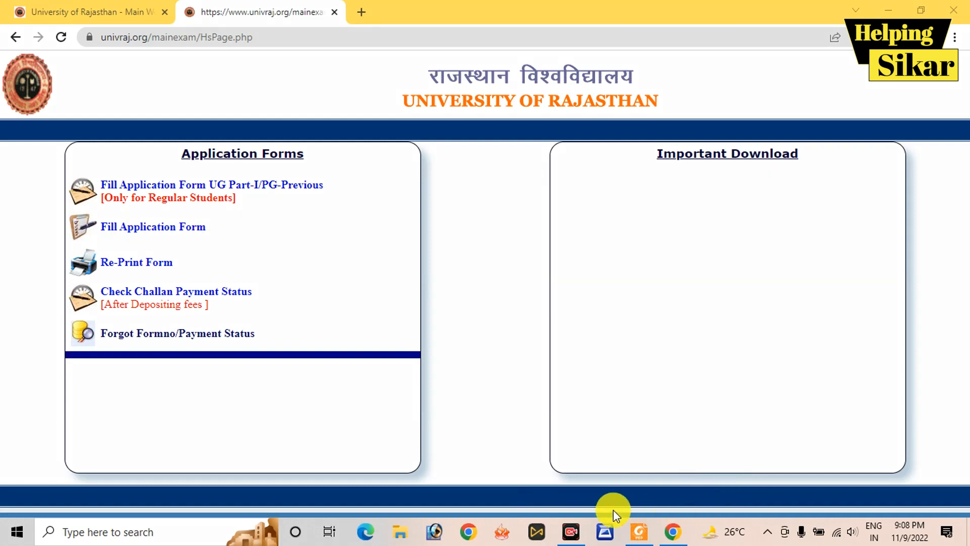
drag(282, 215, 41, 242)
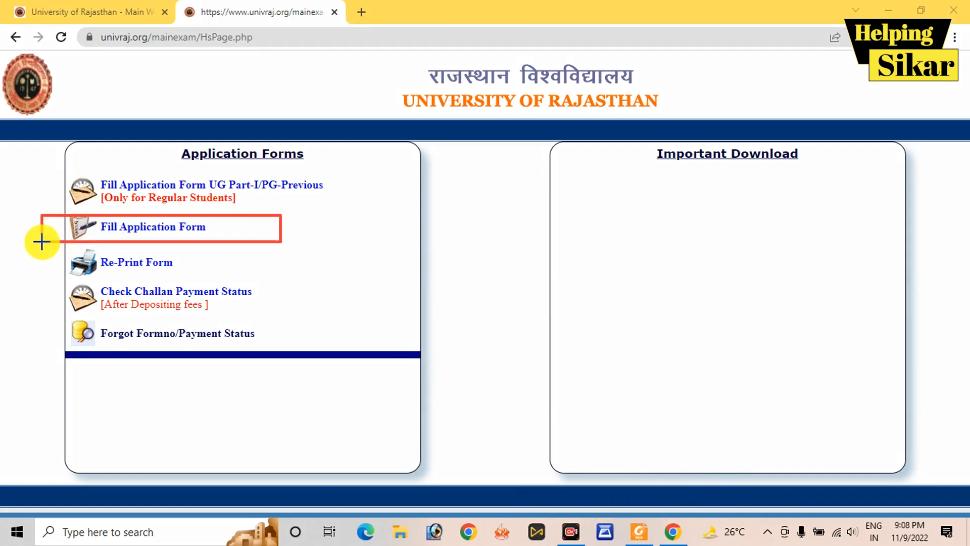
click(533, 497)
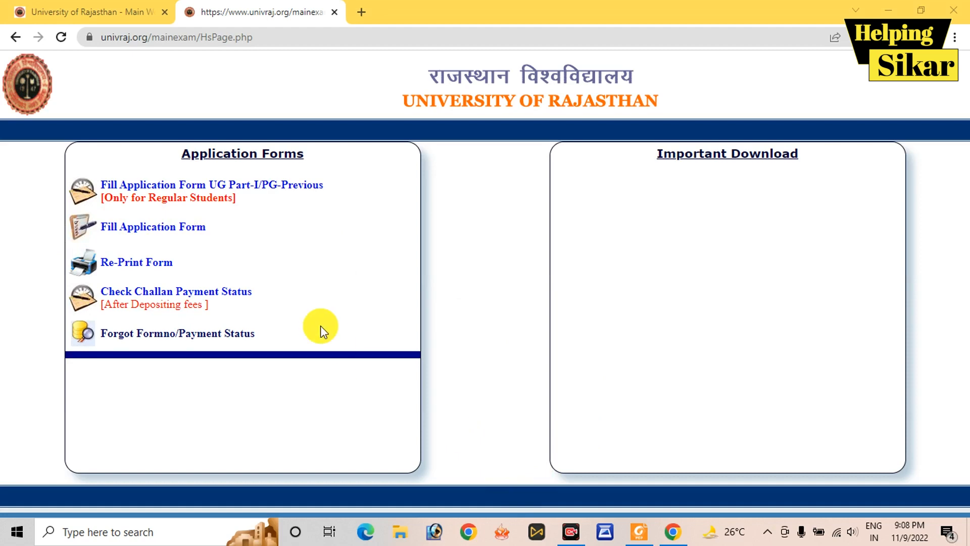
Step: Open the general Fill Application Form page and set the category to NON COLLEGIATE and the course level to UG
click(187, 225)
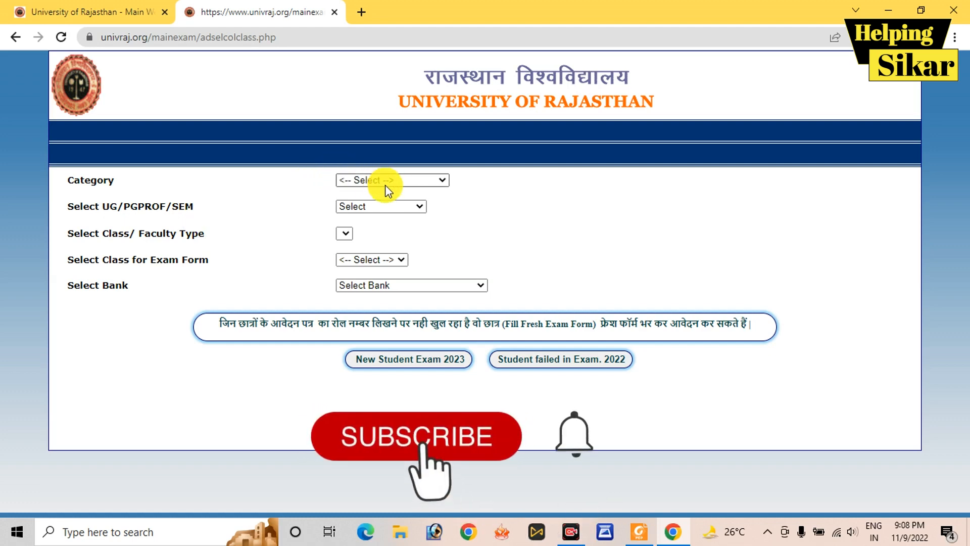
click(404, 186)
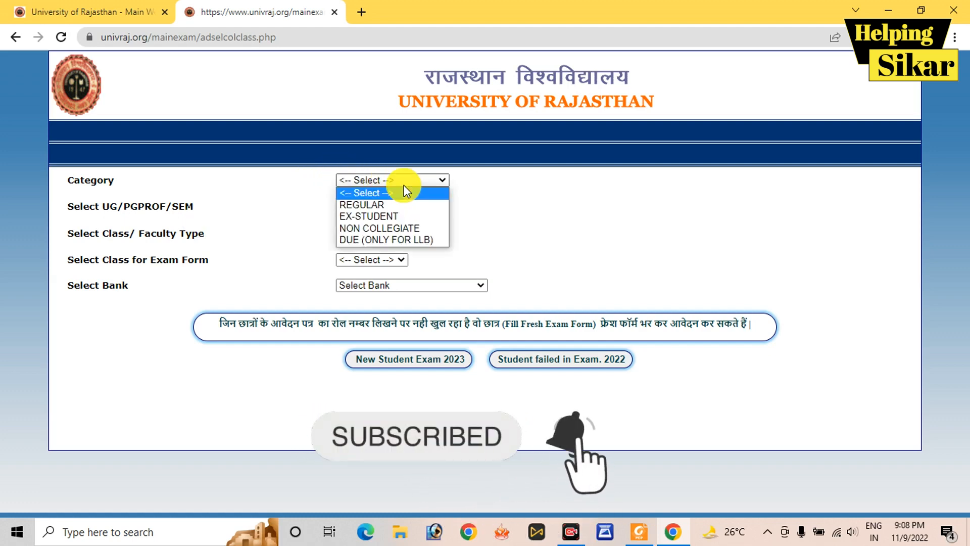
click(427, 230)
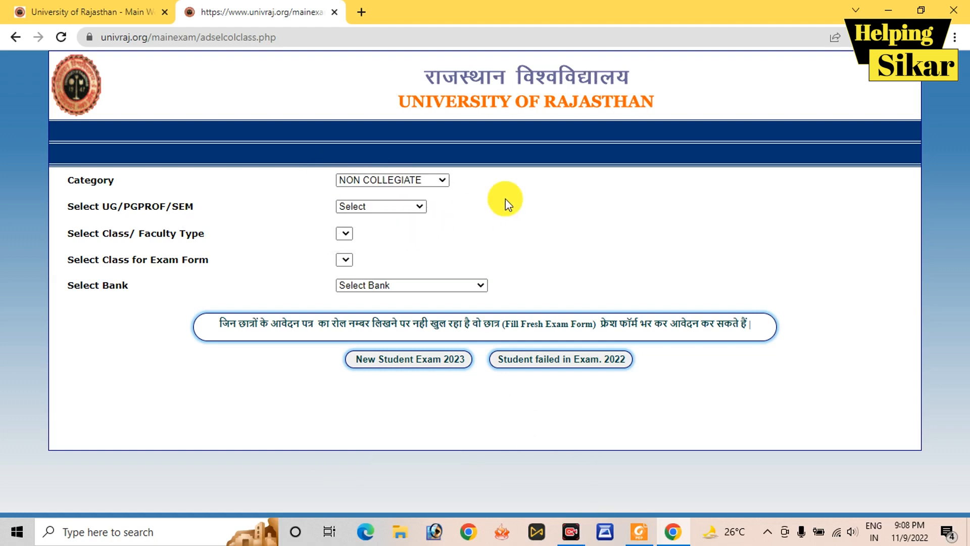
click(377, 206)
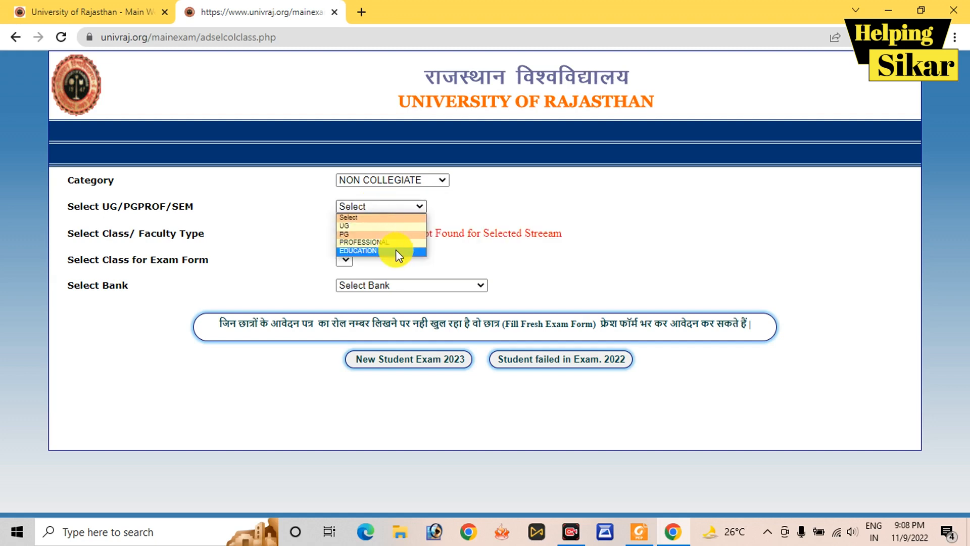
click(395, 227)
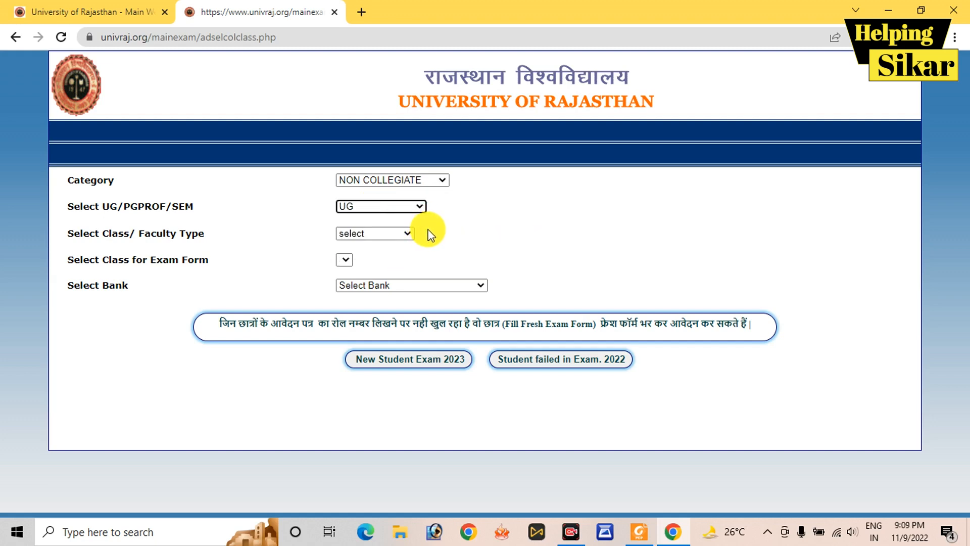
Step: Set the faculty type to ARTS and the class for the exam form to 1001: B.A. PART-I
click(372, 234)
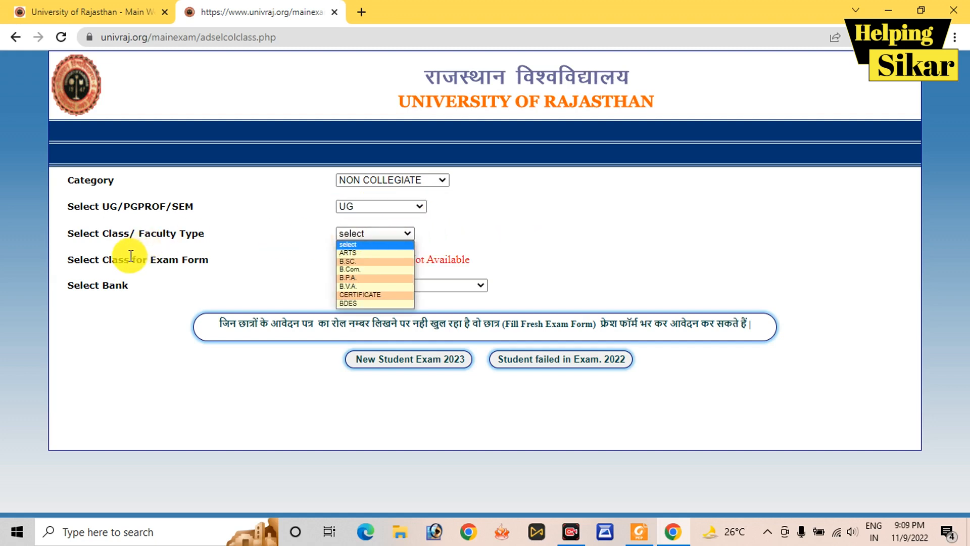
click(359, 254)
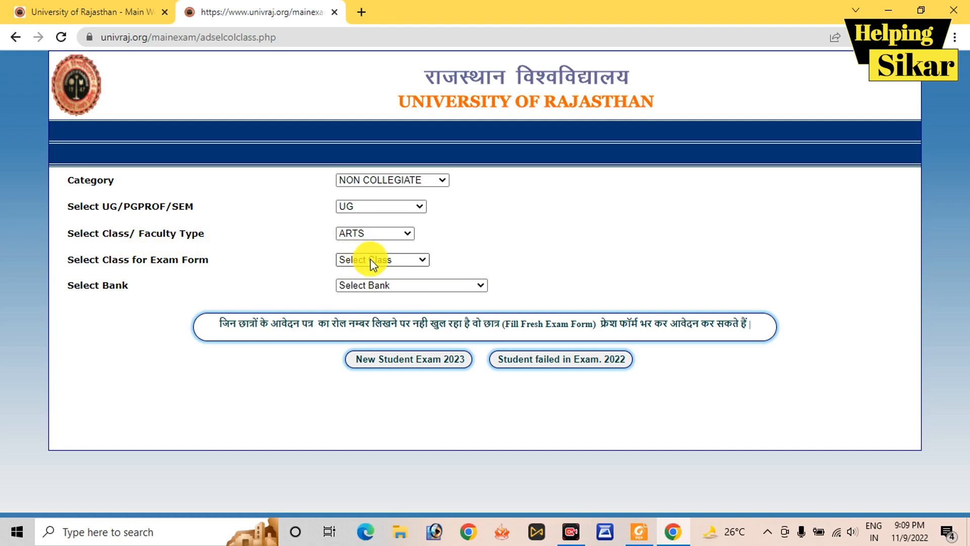
click(377, 260)
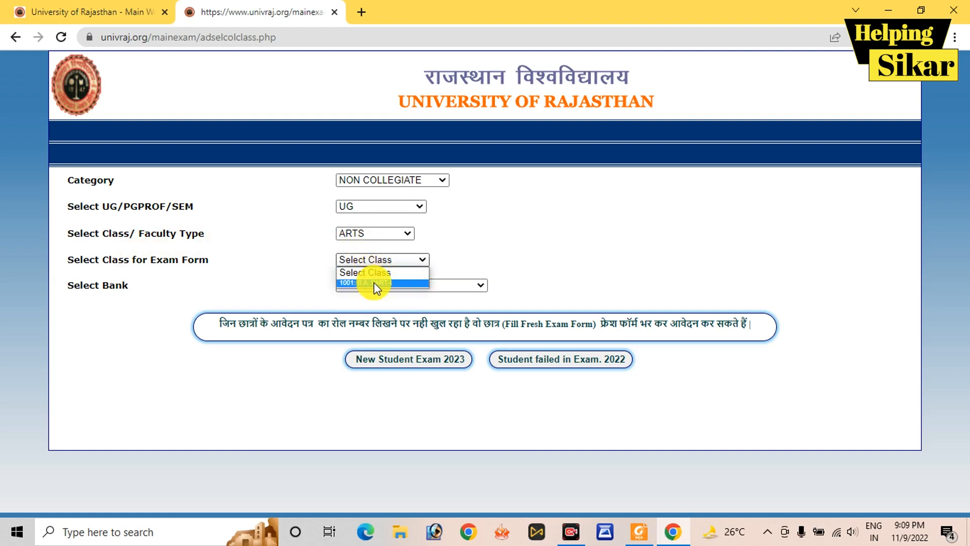
click(374, 282)
Step: Choose ICICI BANK ONLINE PAYMENT as the bank and continue with New Student Exam 2023
click(358, 284)
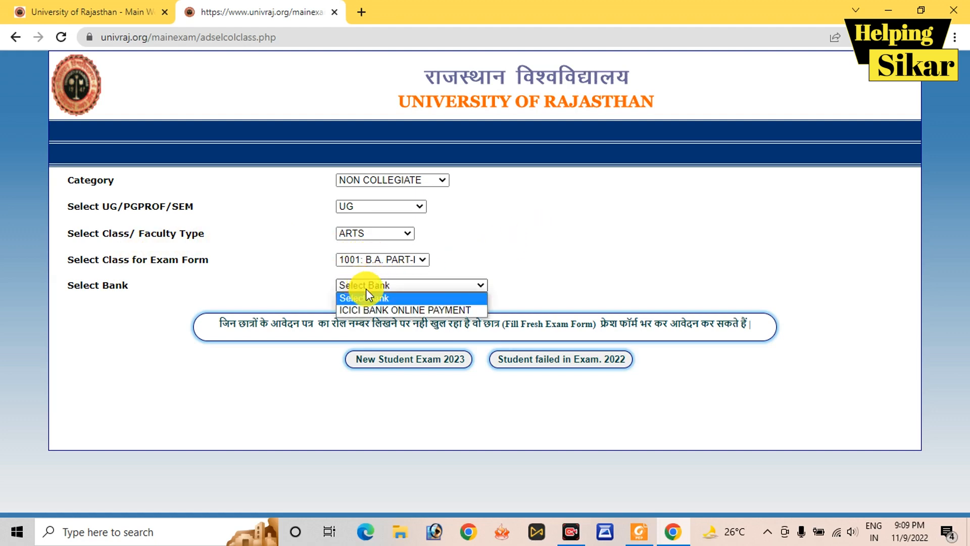
click(375, 309)
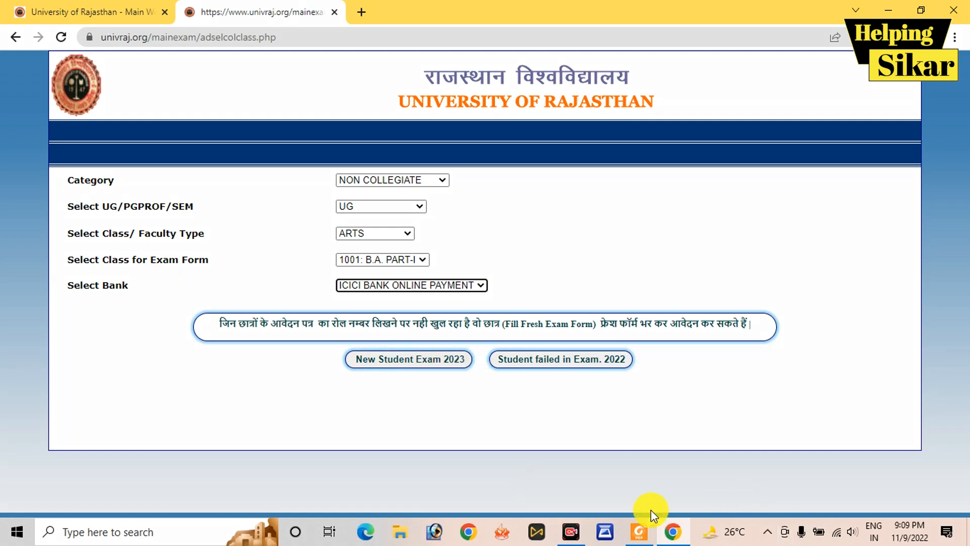
drag(753, 435, 578, 372)
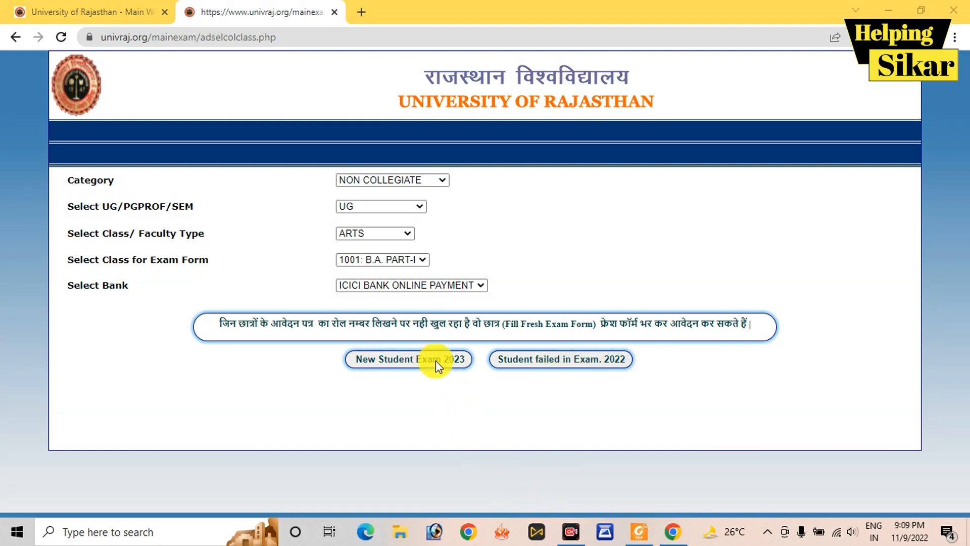
click(399, 361)
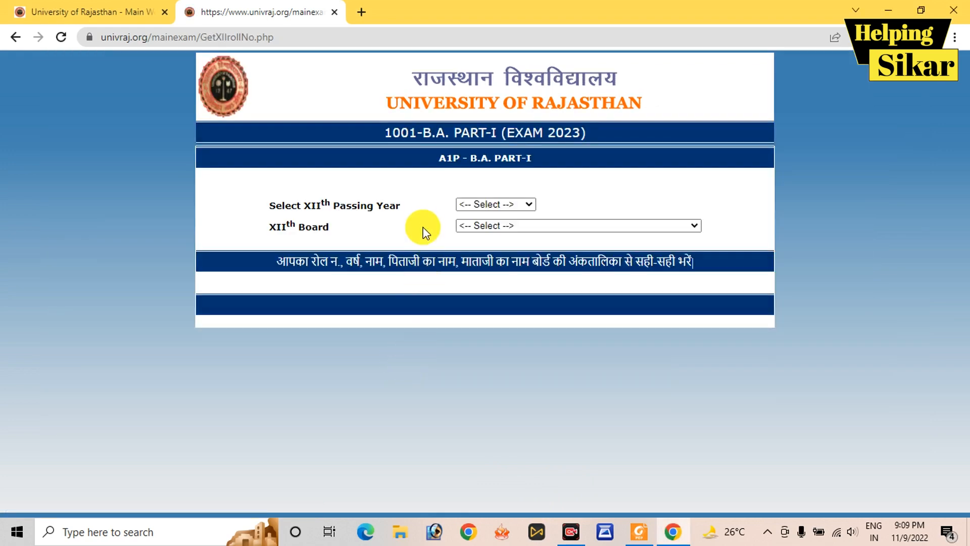
Step: Set the XIIth passing year to 2022 and the XIIth board to BOARD OF SECONDARY EDUCATION RAJASTHAN
click(469, 205)
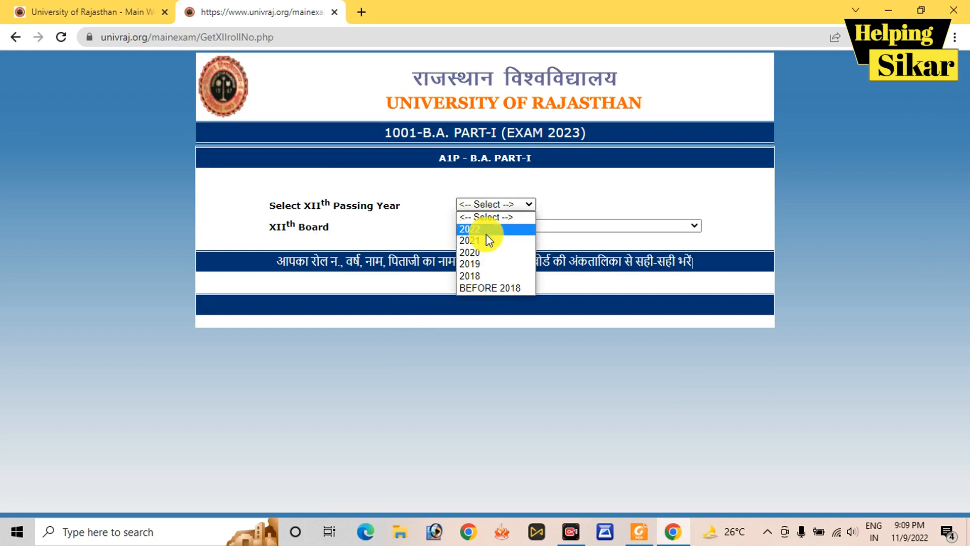
click(486, 233)
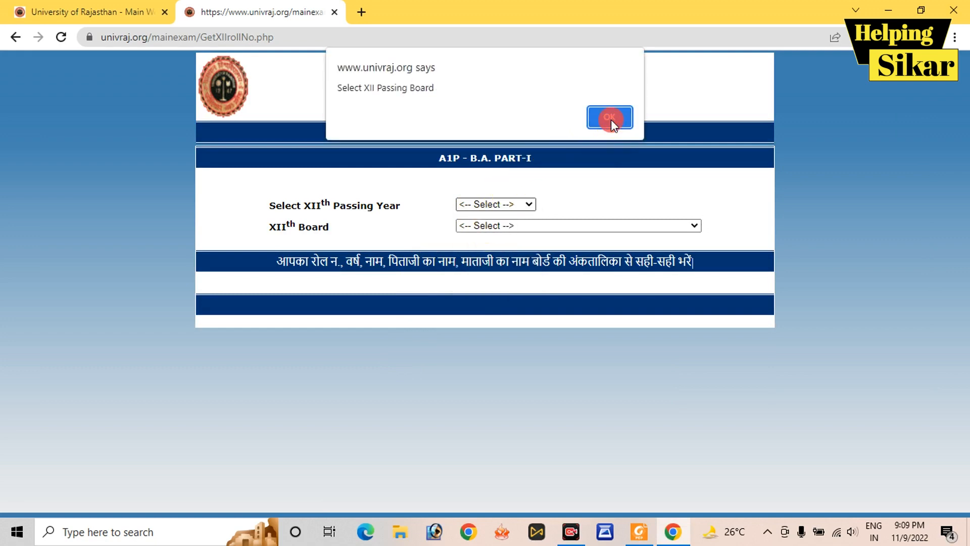
click(611, 119)
click(499, 226)
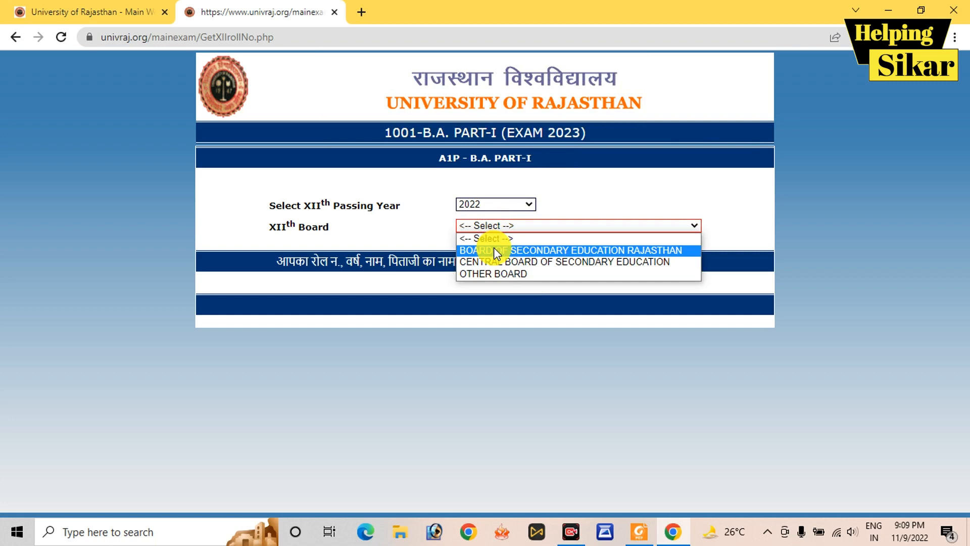
click(494, 249)
Step: Choose BOARD OF SECONDARY EDUCATION RAJASTHAN as the XIIth board and proceed to the B.A. Part-I application form
click(495, 247)
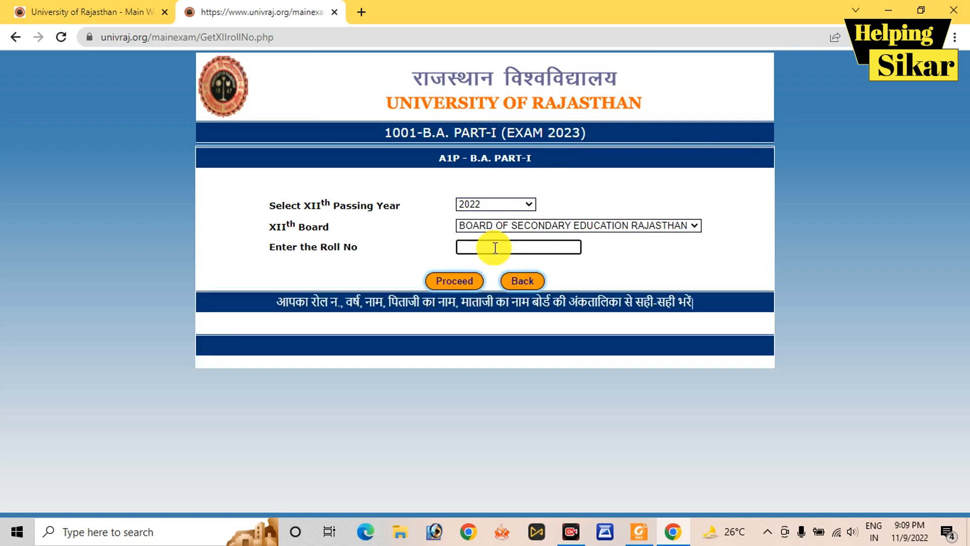
click(451, 279)
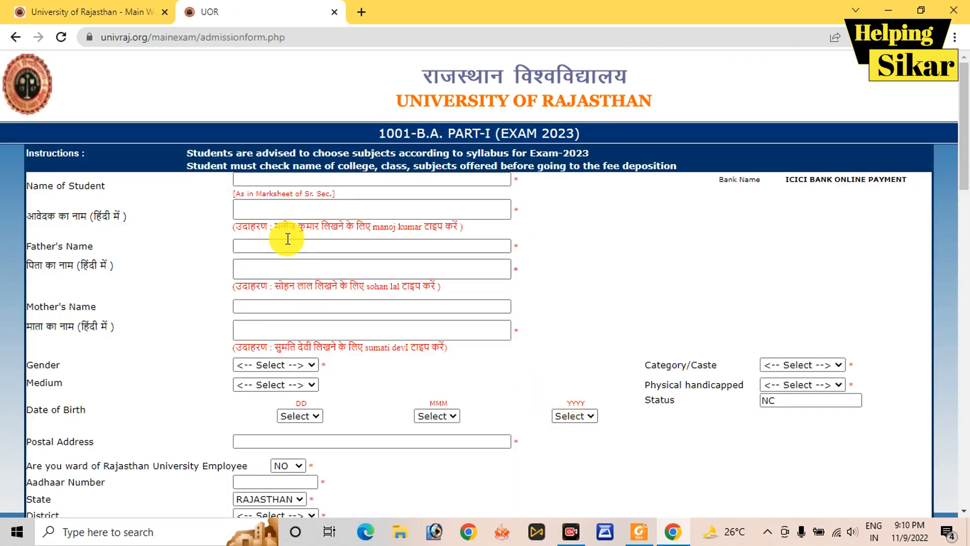
click(402, 181)
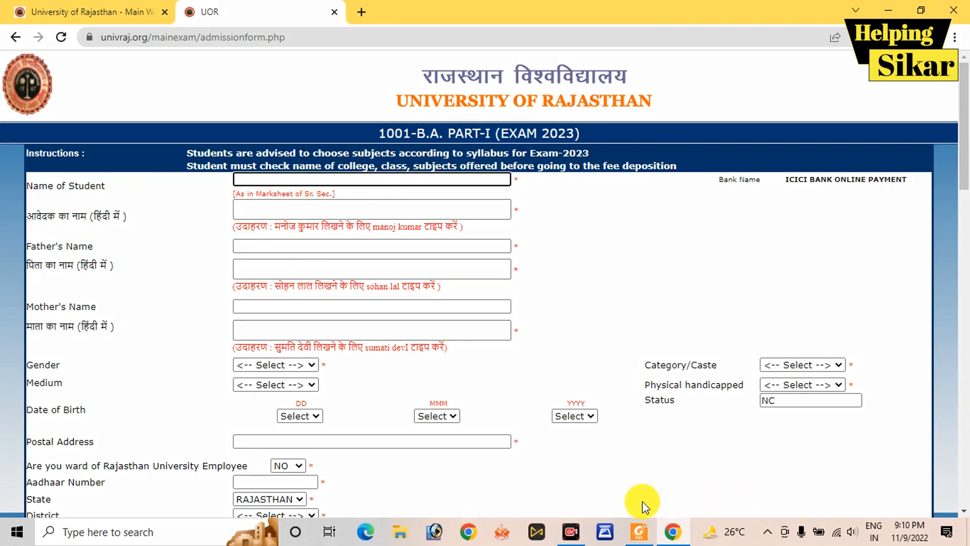
click(660, 503)
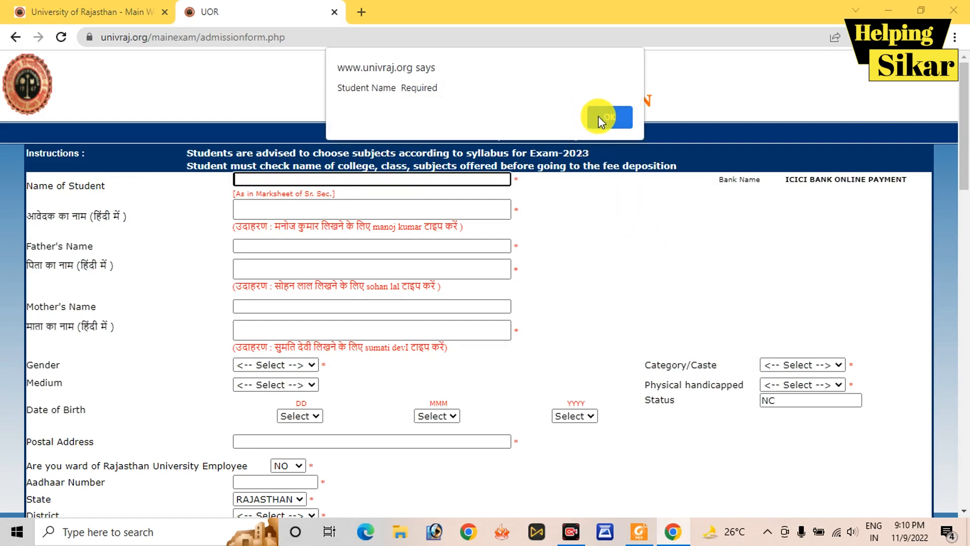
click(599, 116)
click(586, 189)
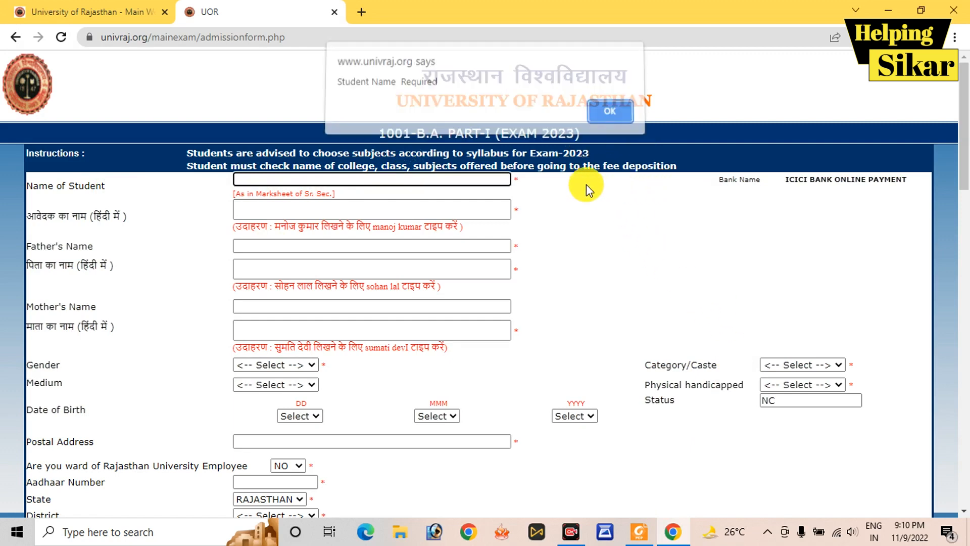
click(606, 117)
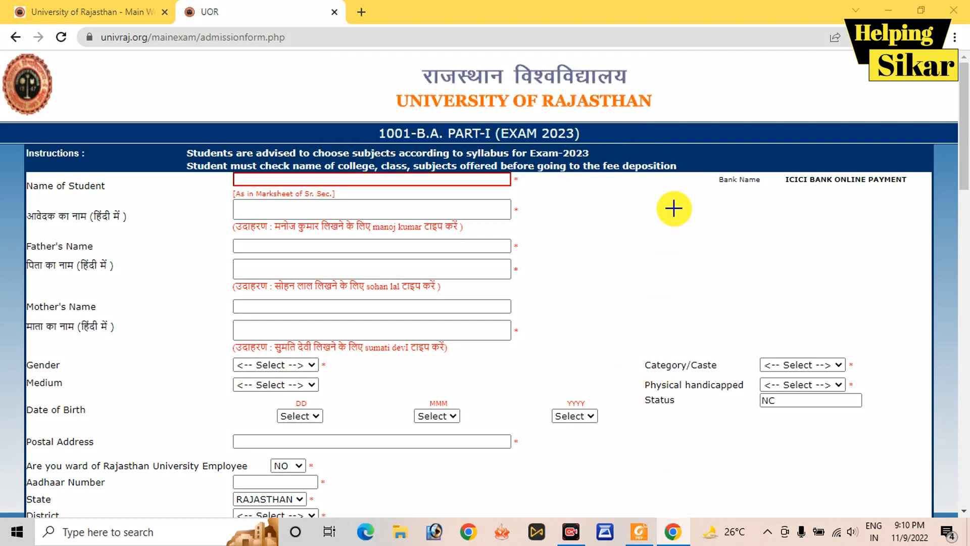
mouse_move(675, 207)
mouse_down()
mouse_move(527, 191)
mouse_move(511, 180)
mouse_up()
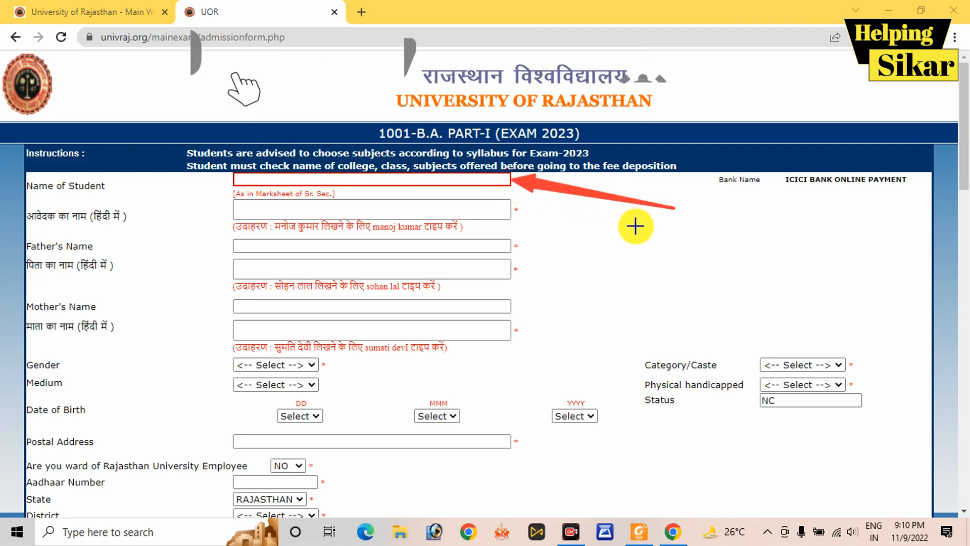
mouse_move(637, 234)
mouse_down()
mouse_move(585, 234)
mouse_move(513, 205)
mouse_up()
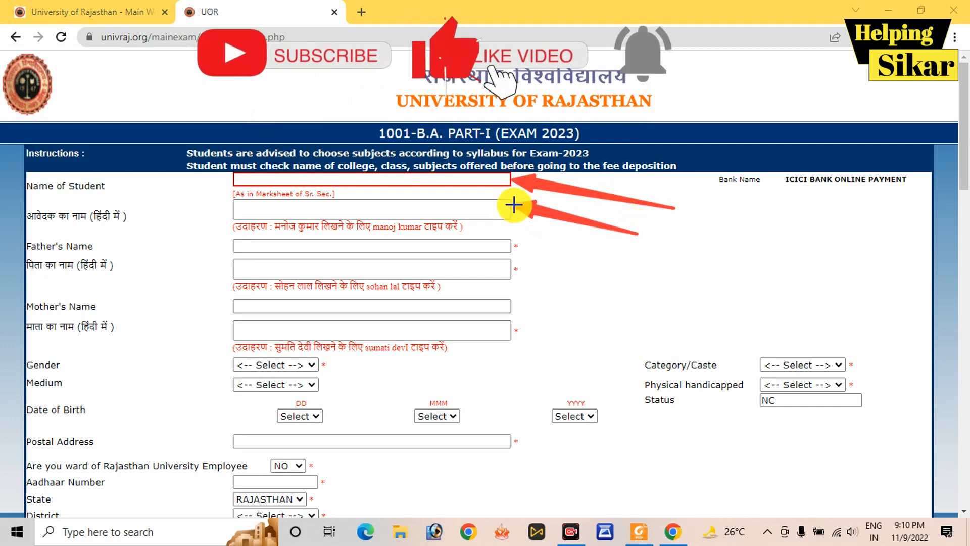
mouse_move(641, 274)
mouse_down()
mouse_move(587, 245)
mouse_move(523, 245)
mouse_up()
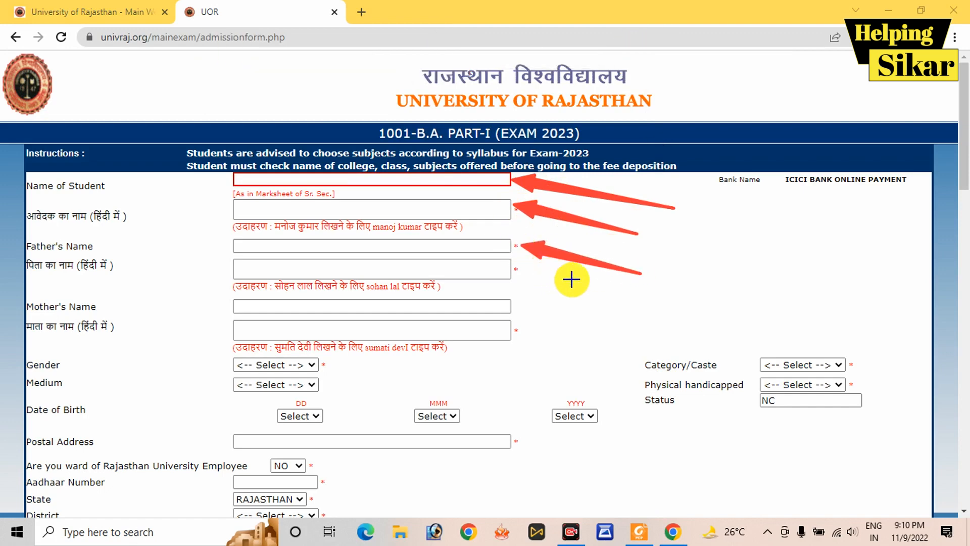
drag(600, 297, 524, 273)
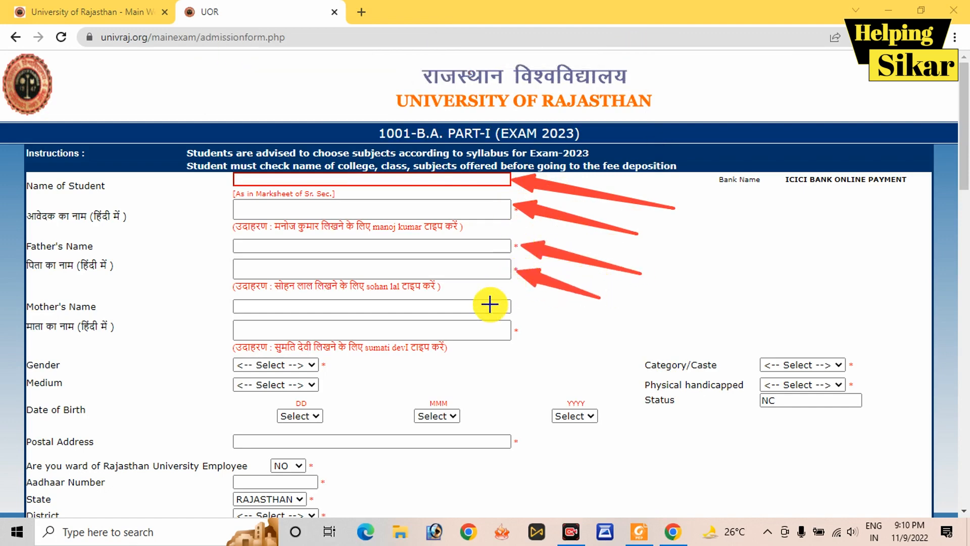
drag(107, 314, 217, 304)
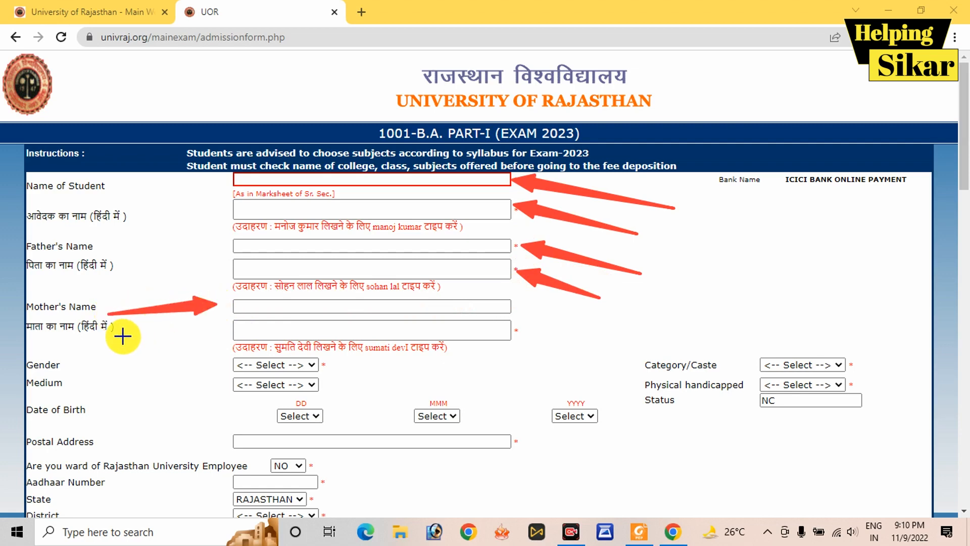
drag(123, 336, 223, 331)
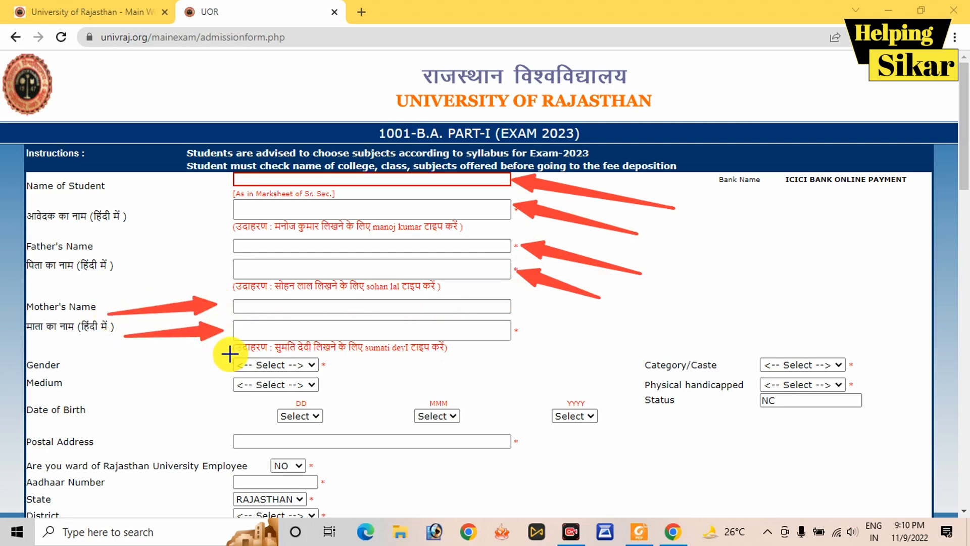
click(539, 500)
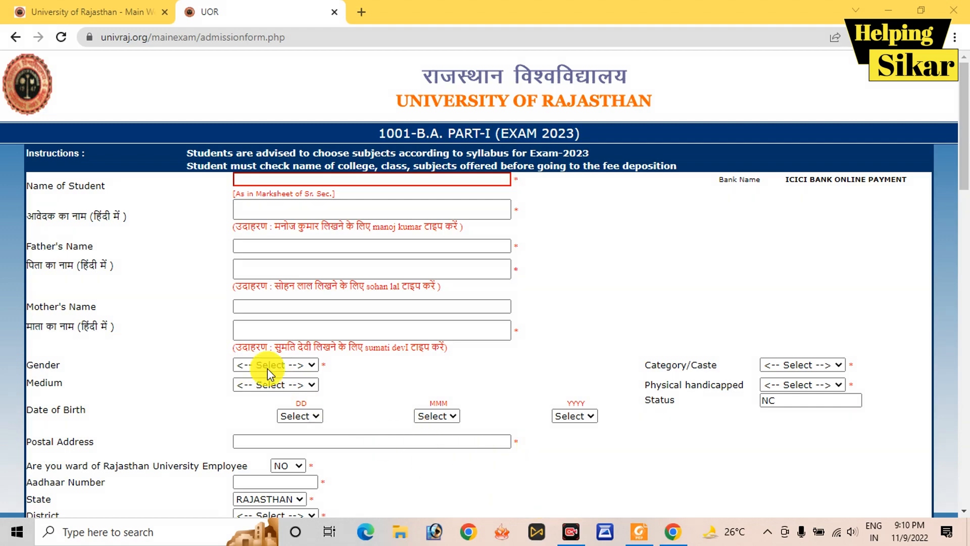
Step: Set the student's gender to MALE and the category/caste to SC
click(260, 366)
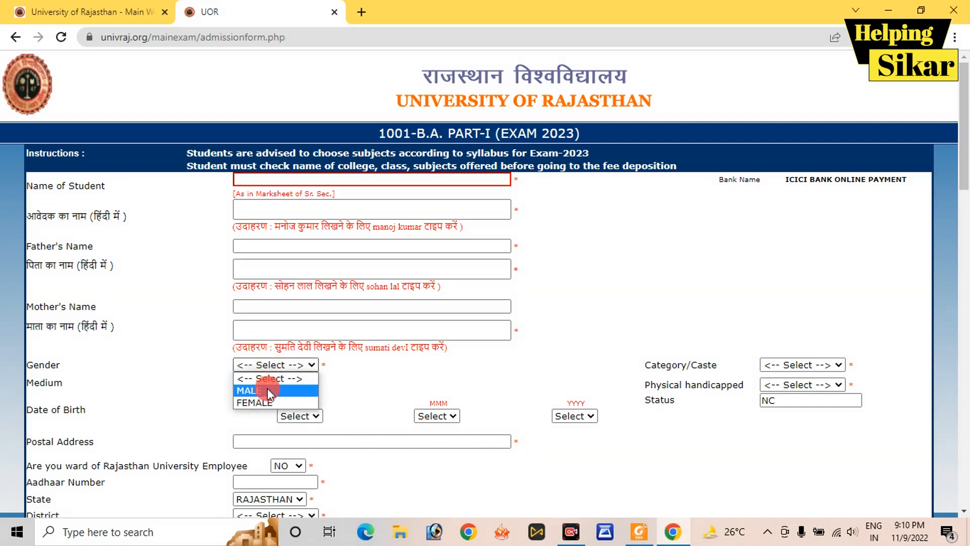
click(268, 388)
click(593, 123)
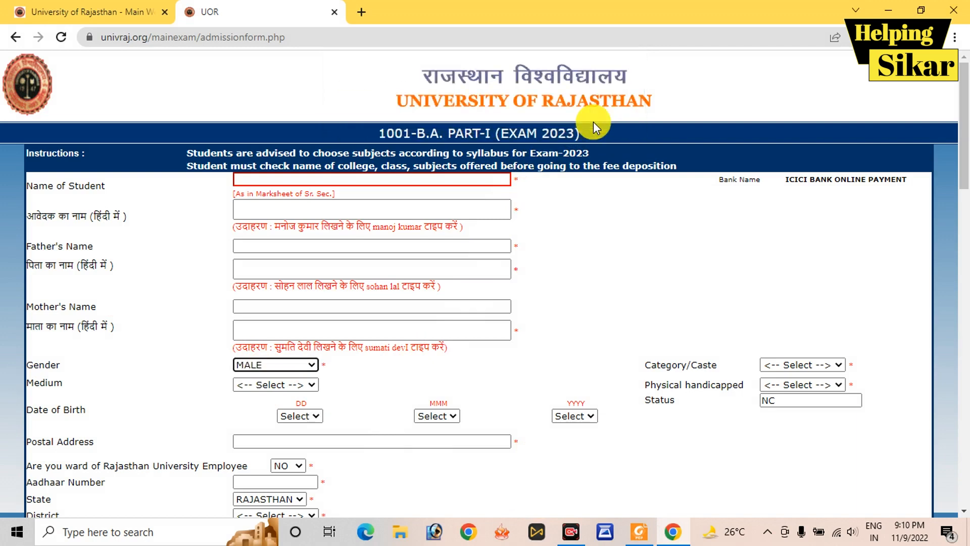
click(775, 364)
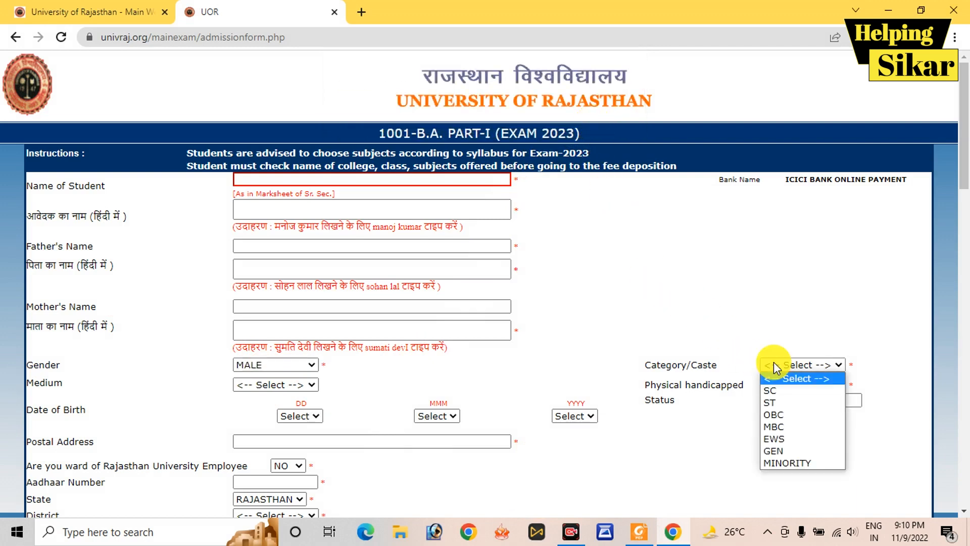
click(785, 392)
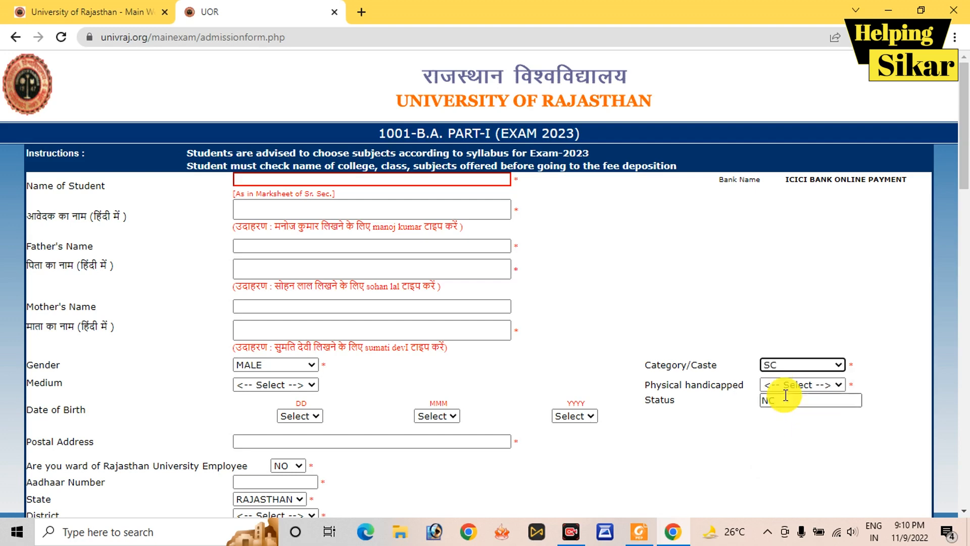
Step: Set the medium to HINDI and the physical handicapped status to NONE
click(262, 386)
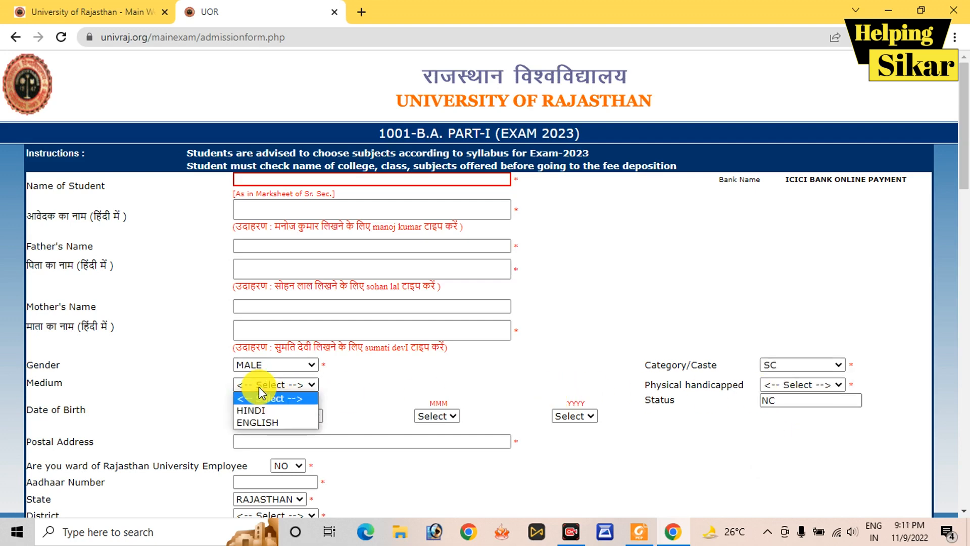
click(272, 412)
click(779, 378)
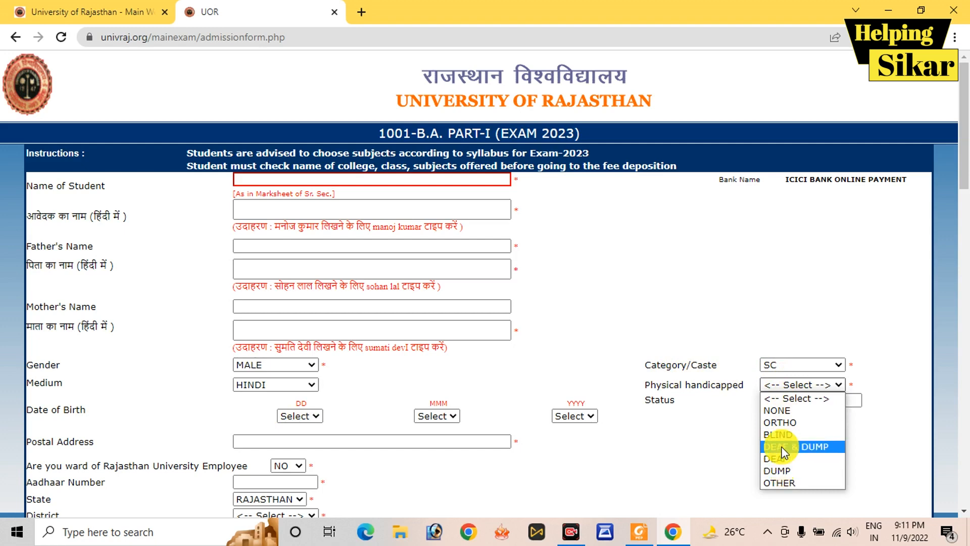
click(778, 414)
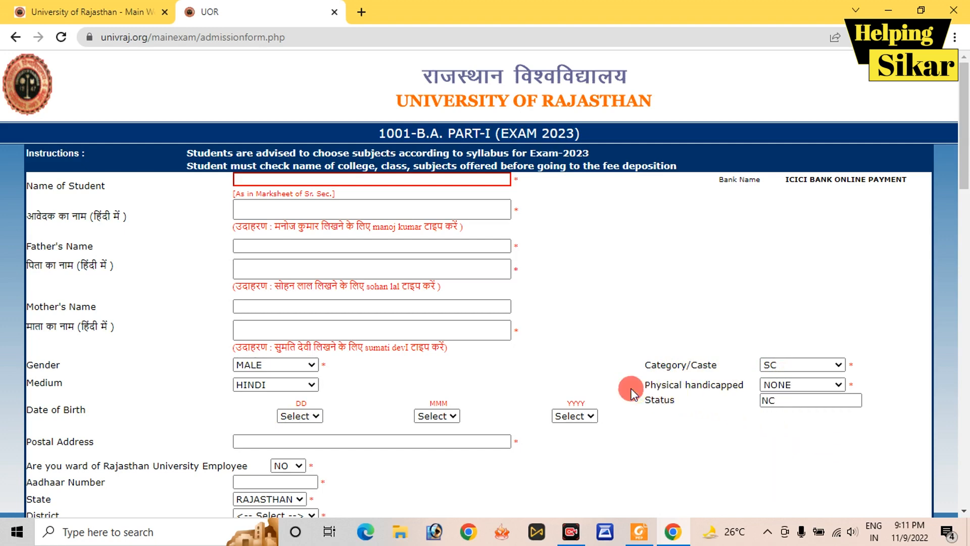
Step: Fill in the student's date of birth by choosing its day, month and year
click(309, 416)
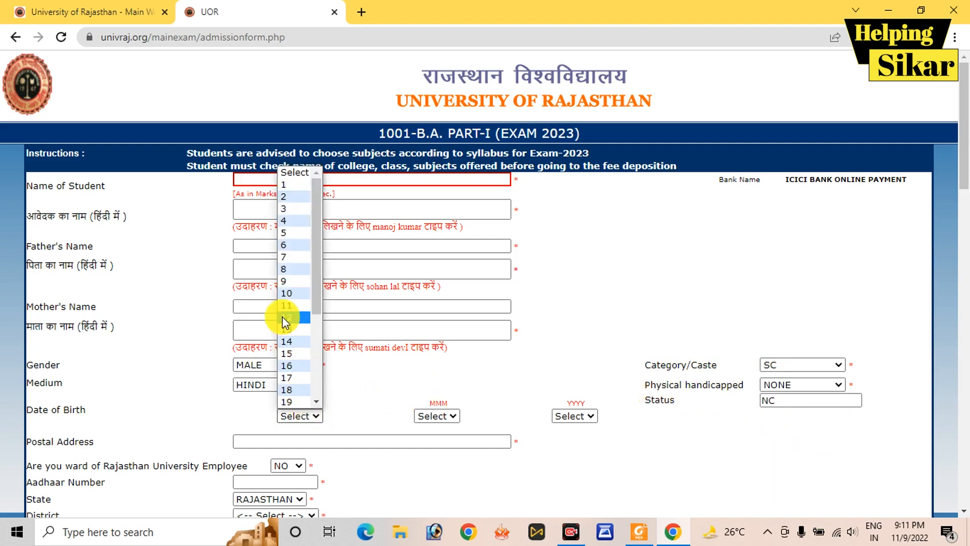
click(285, 232)
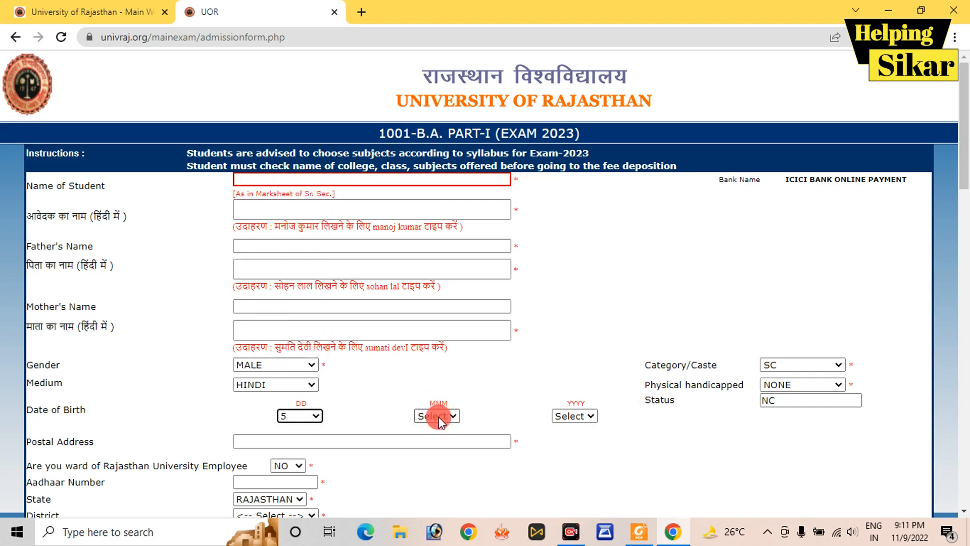
click(438, 418)
click(425, 339)
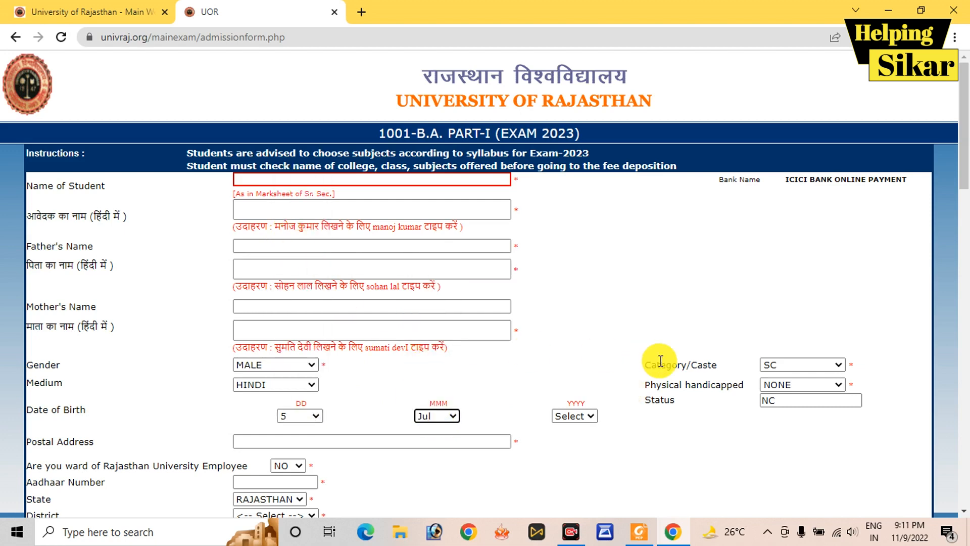
click(581, 414)
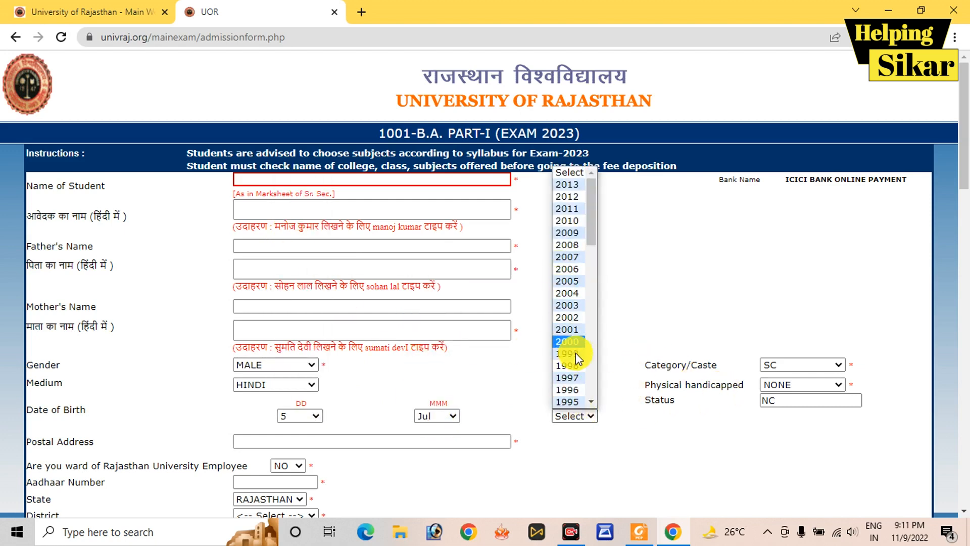
click(578, 366)
Step: Enter the student's postal address in the application form
scroll(535, 386, down, 3)
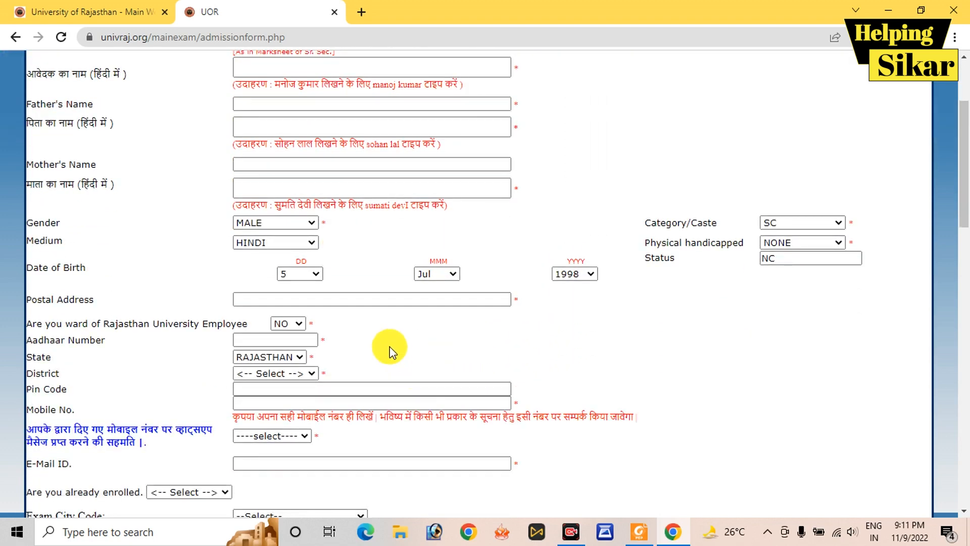
click(333, 301)
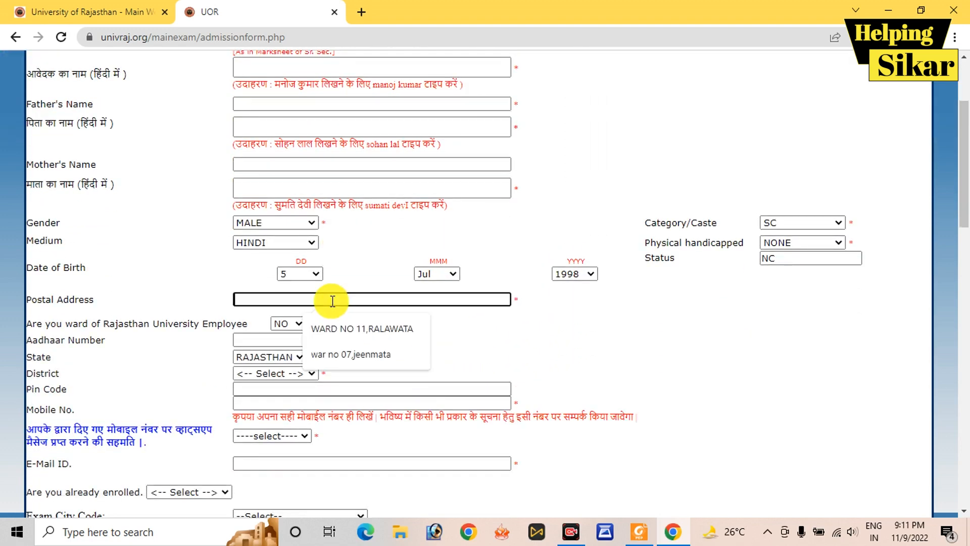
click(200, 336)
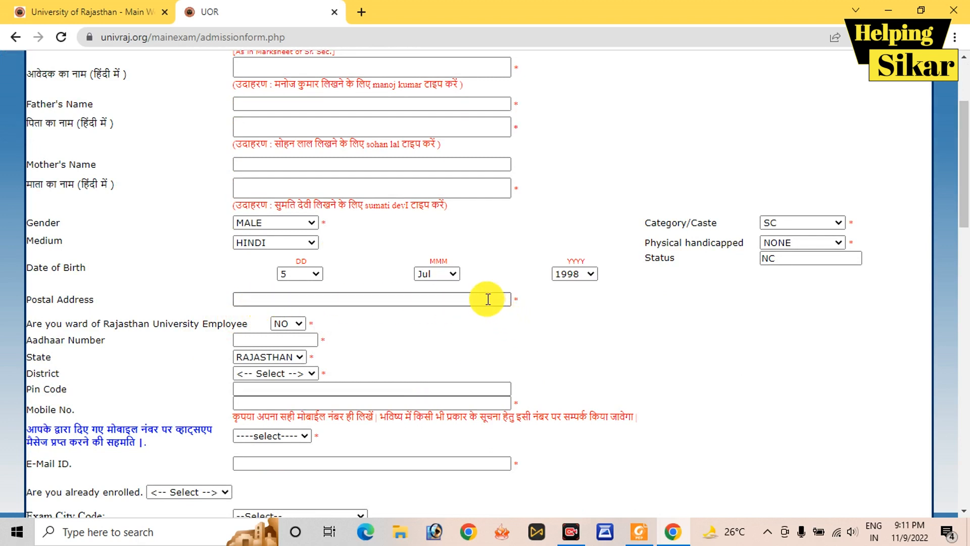
click(489, 299)
text(SIKAR ,RJASTHAN)
key(Tab)
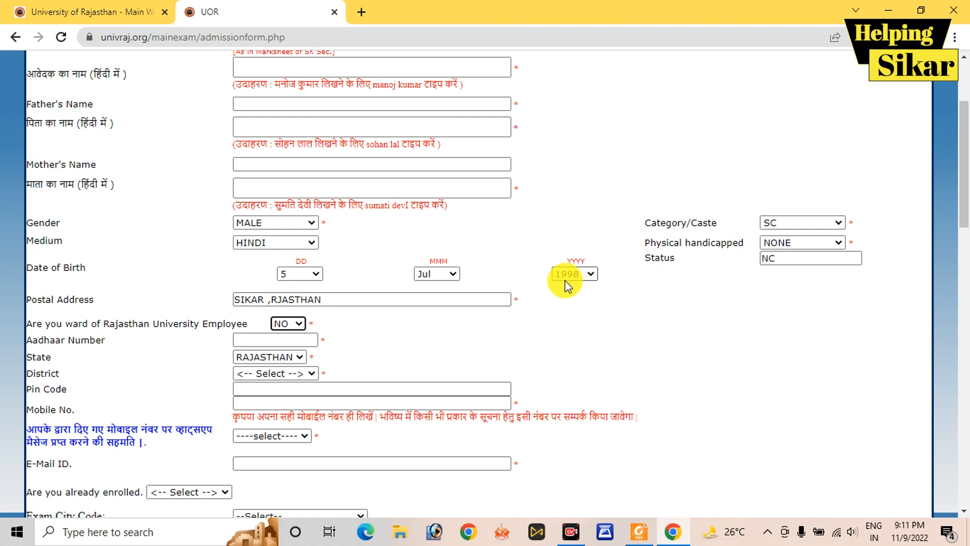
Step: Keep NO for ward of Rajasthan University employee and fill in the Aadhaar number from the saved suggestion
click(295, 324)
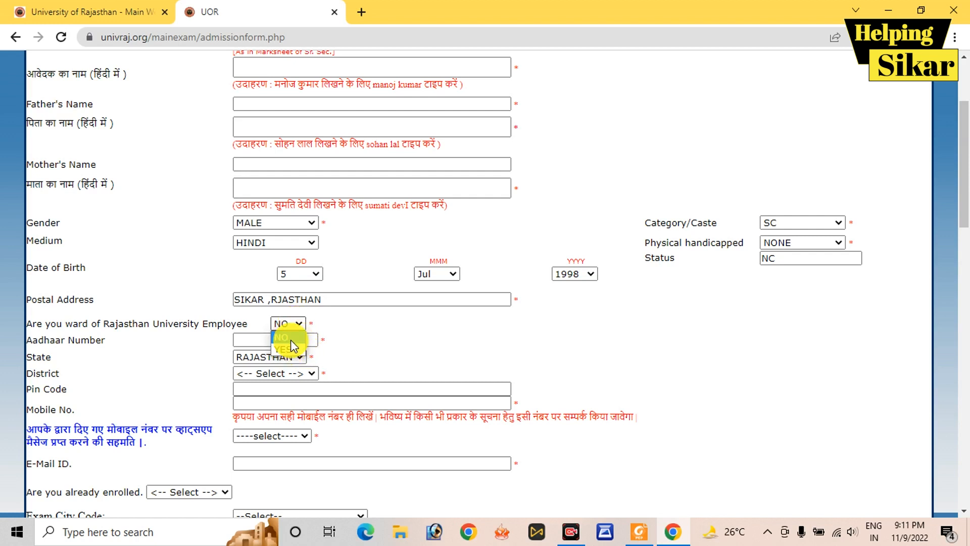
click(290, 338)
click(277, 340)
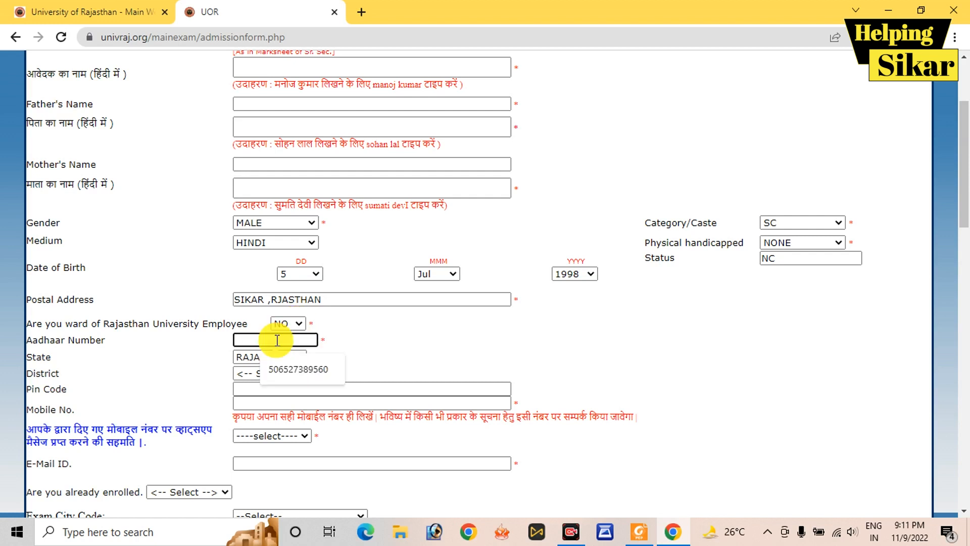
click(300, 367)
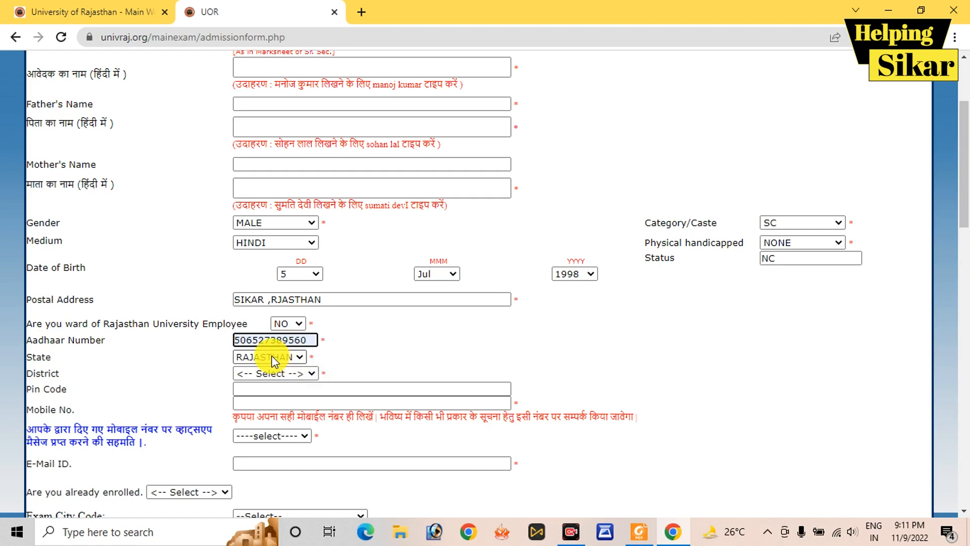
Step: Set the district to JAIPUR and place the cursor in the mobile number field
click(253, 373)
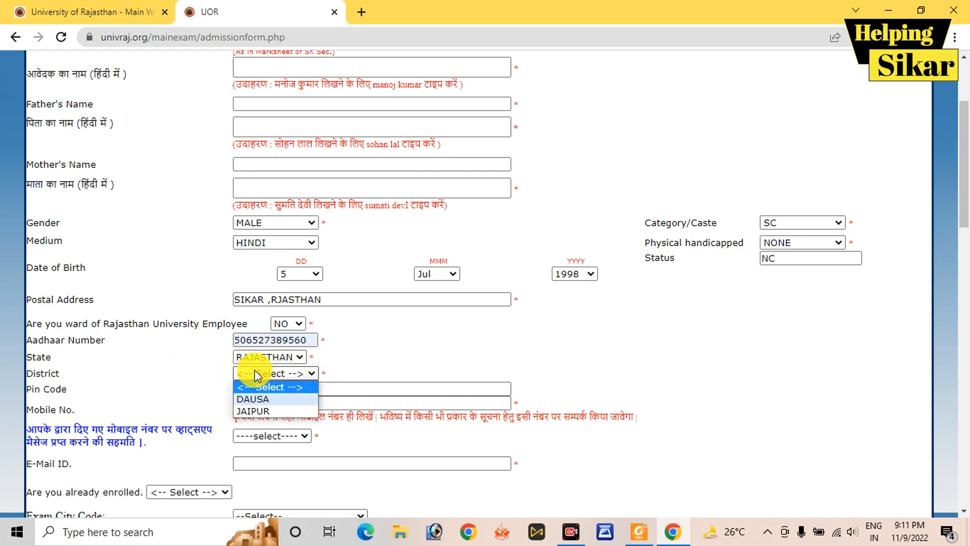
click(269, 411)
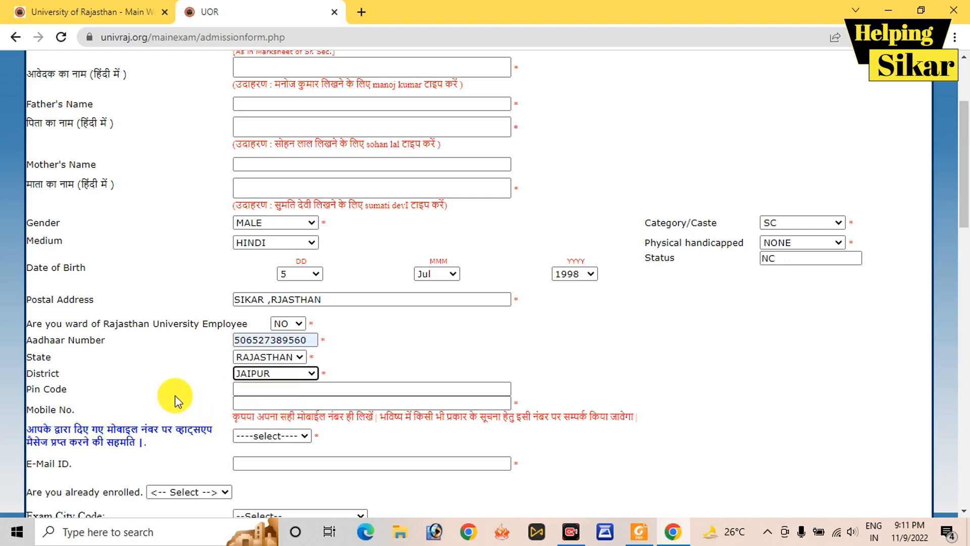
click(253, 391)
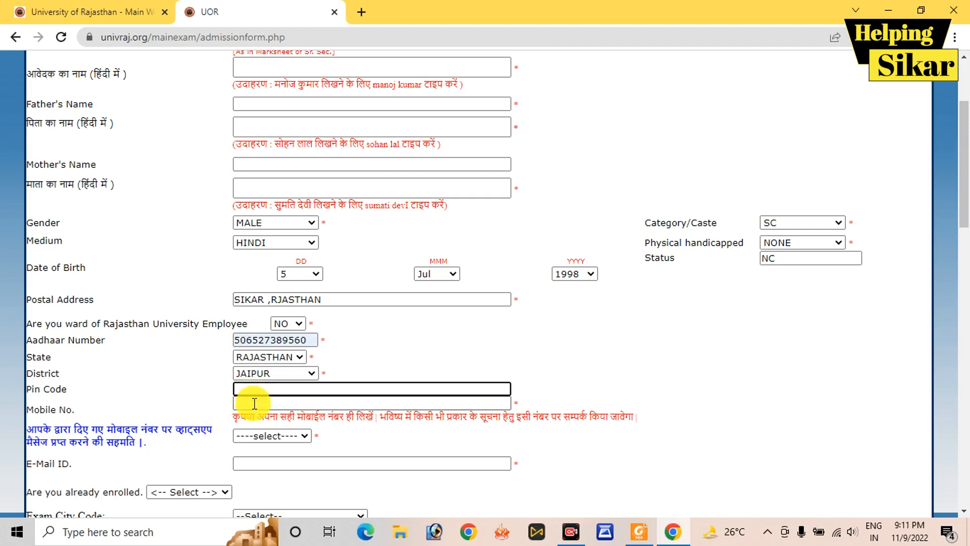
click(257, 406)
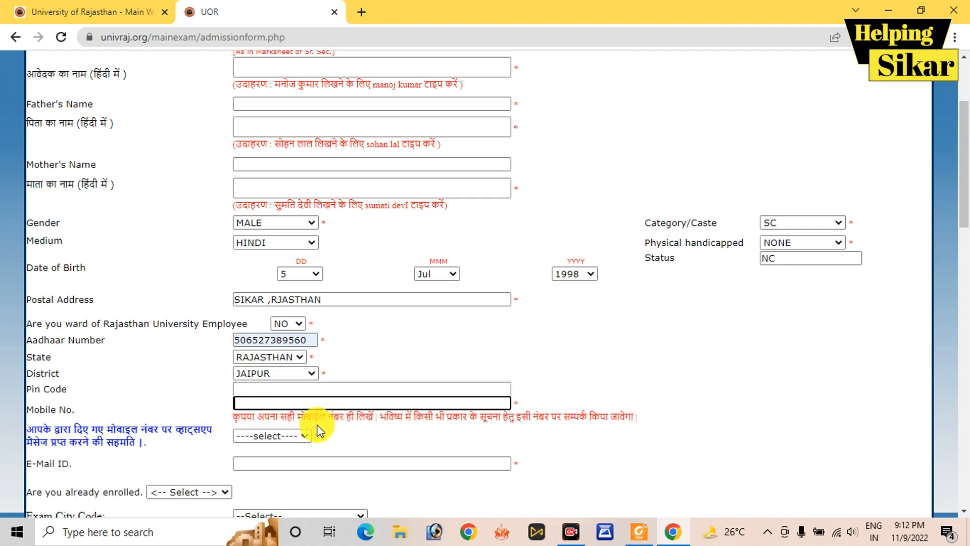
Step: Set the consent for receiving WhatsApp messages on the given mobile number to YES
click(272, 436)
click(272, 435)
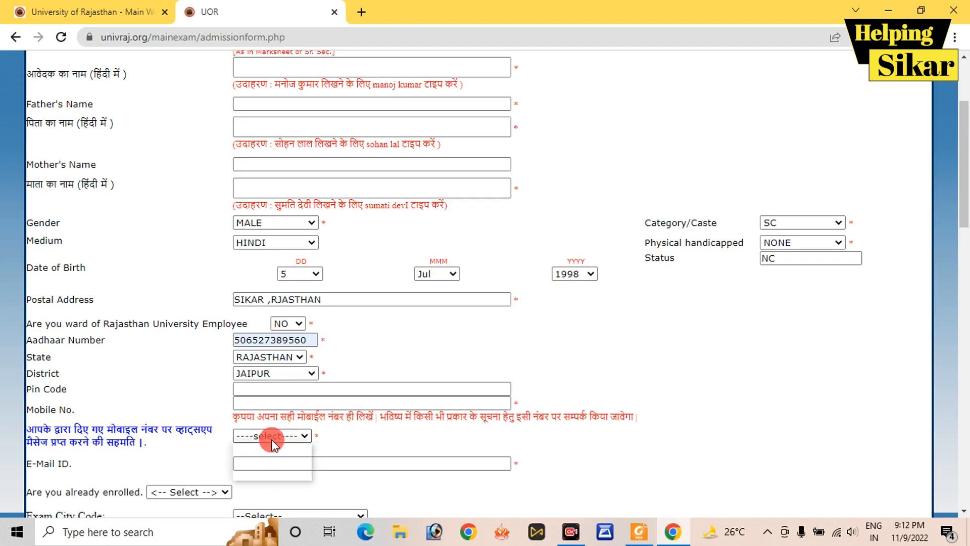
scroll(162, 444, down, 3)
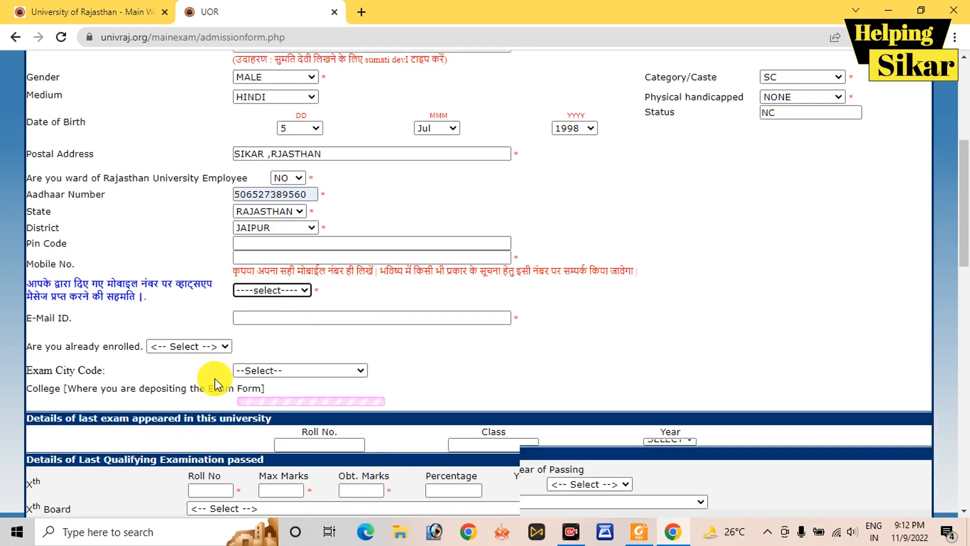
scroll(233, 303, down, 3)
click(266, 152)
click(258, 171)
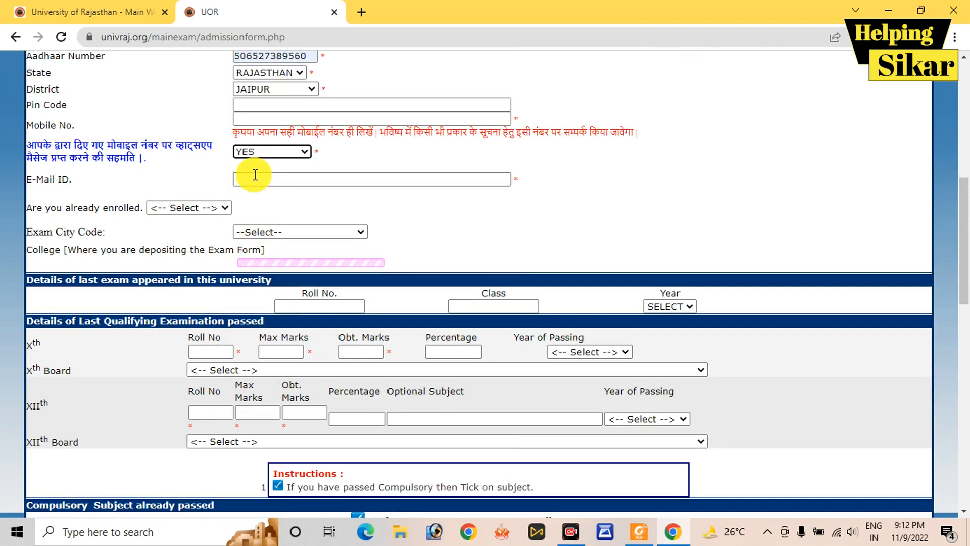
Step: Fill in the student's e-mail ID from the saved suggestions and answer NO to being already enrolled
click(298, 178)
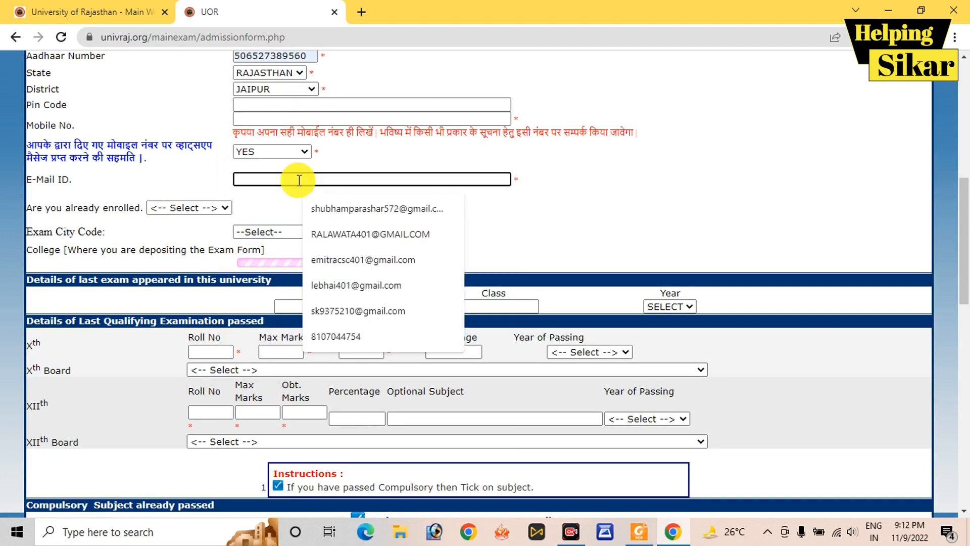
click(320, 284)
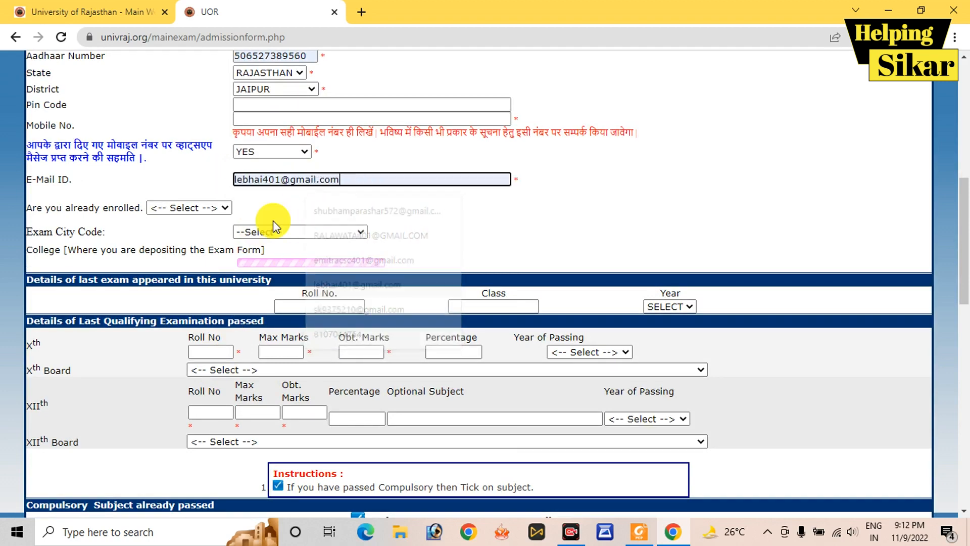
click(191, 209)
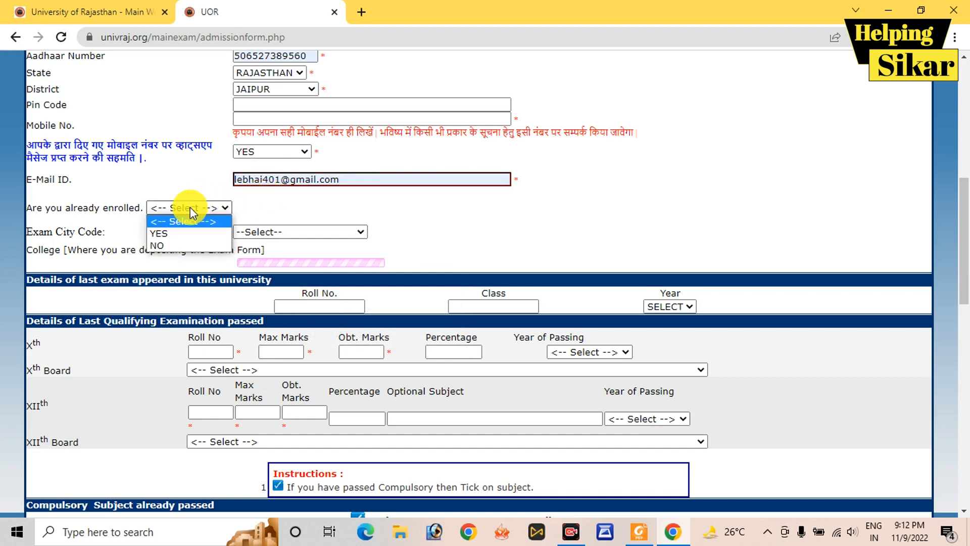
click(196, 244)
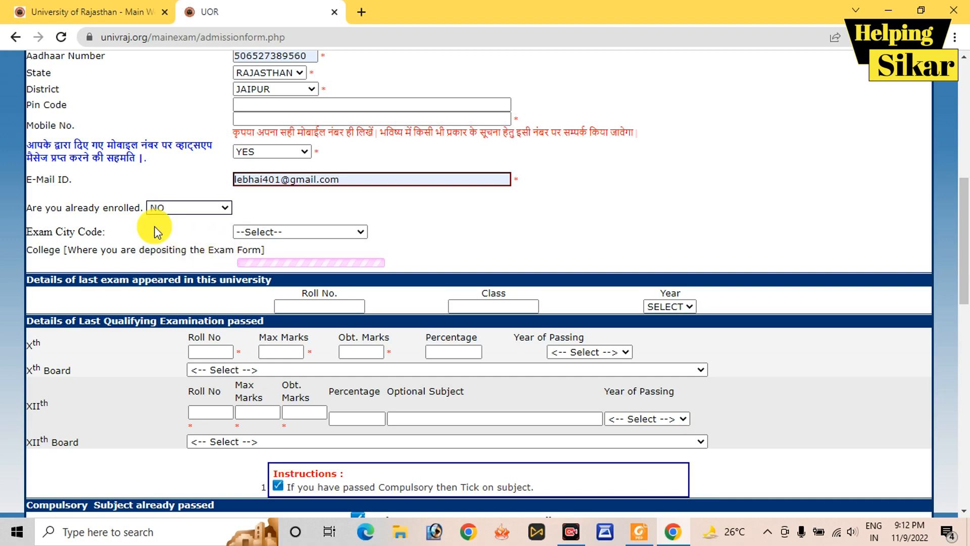
Step: Set the exam city to TONK ROAD,JAIPUR and the exam form college to 446 - RAJASTHAN COLLEGE, JAIPUR
click(324, 241)
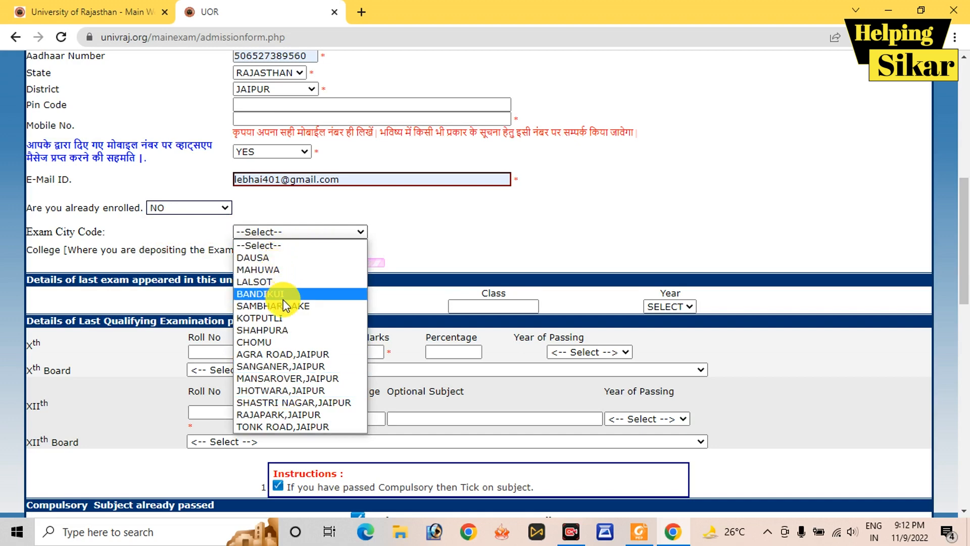
click(301, 427)
click(200, 209)
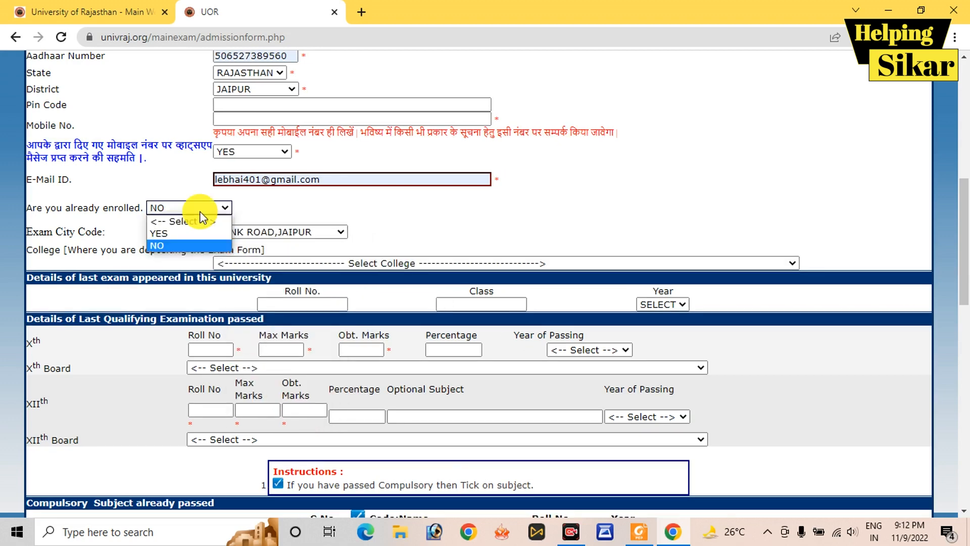
click(417, 203)
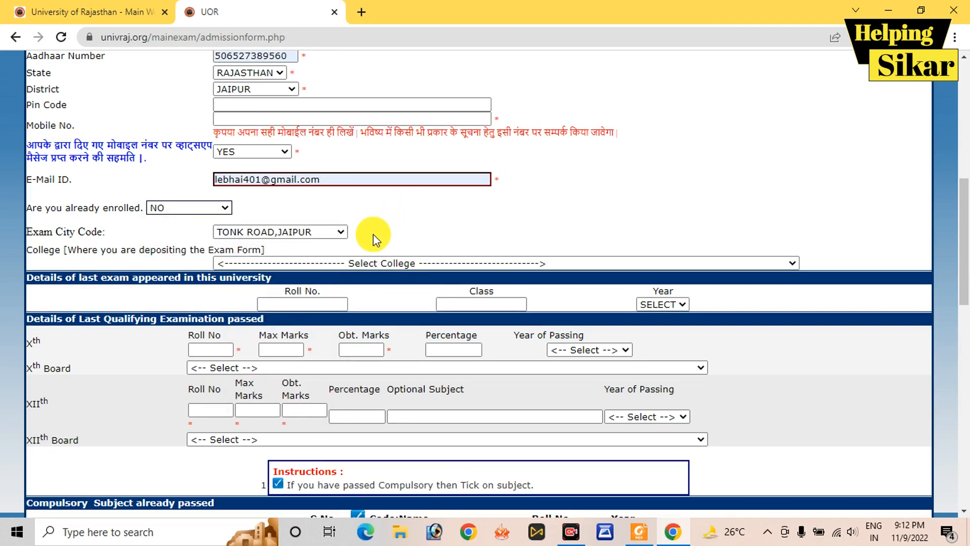
click(364, 261)
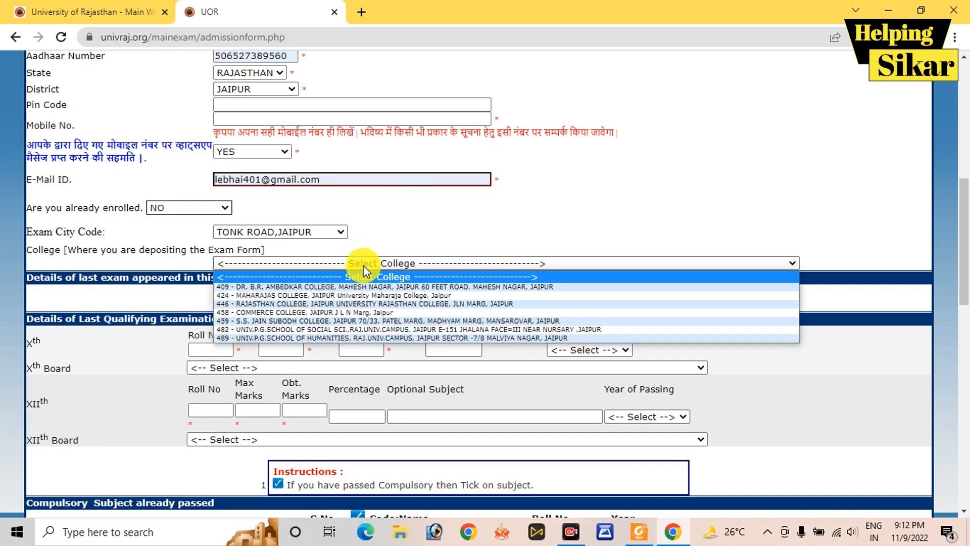
click(350, 304)
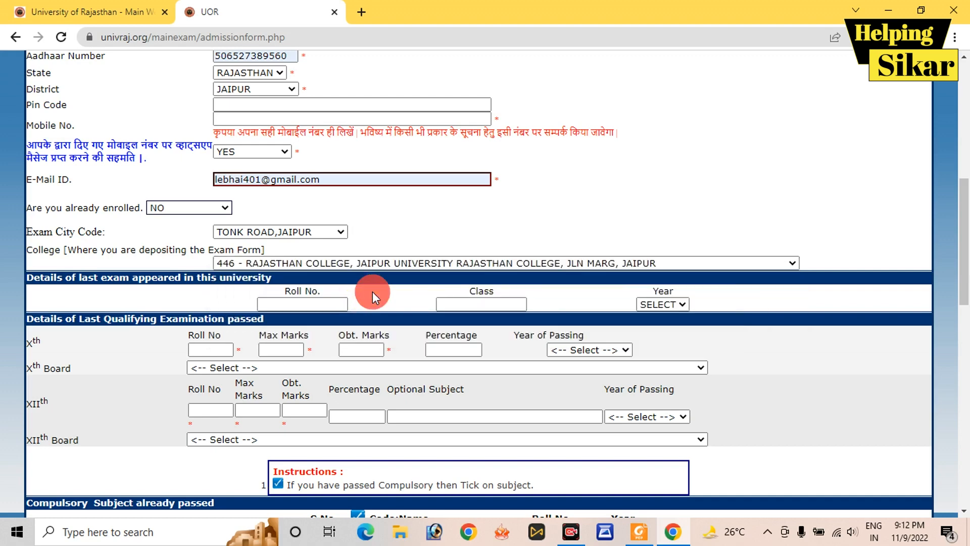
Step: Examine the roll number, class and year fields of the last university exam and the Xth marks fields
click(307, 304)
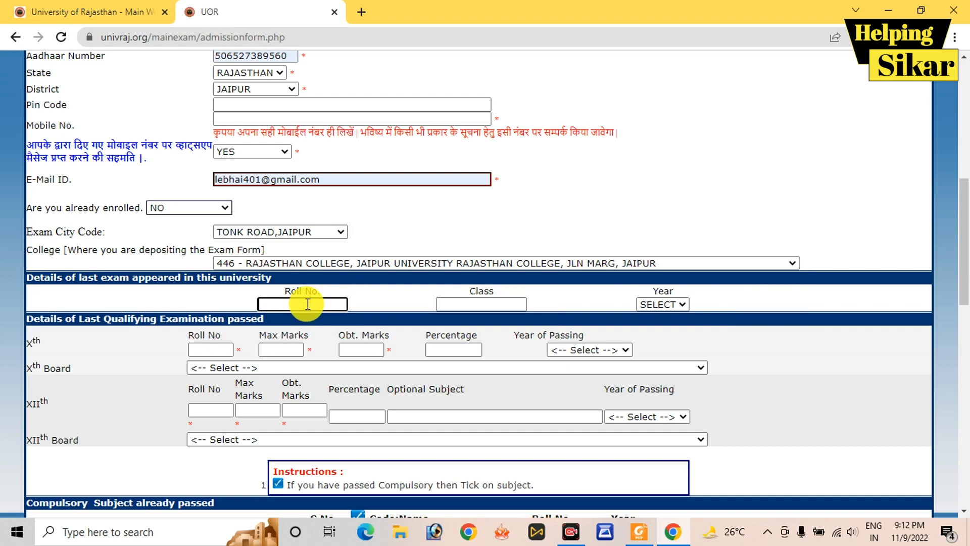
click(465, 303)
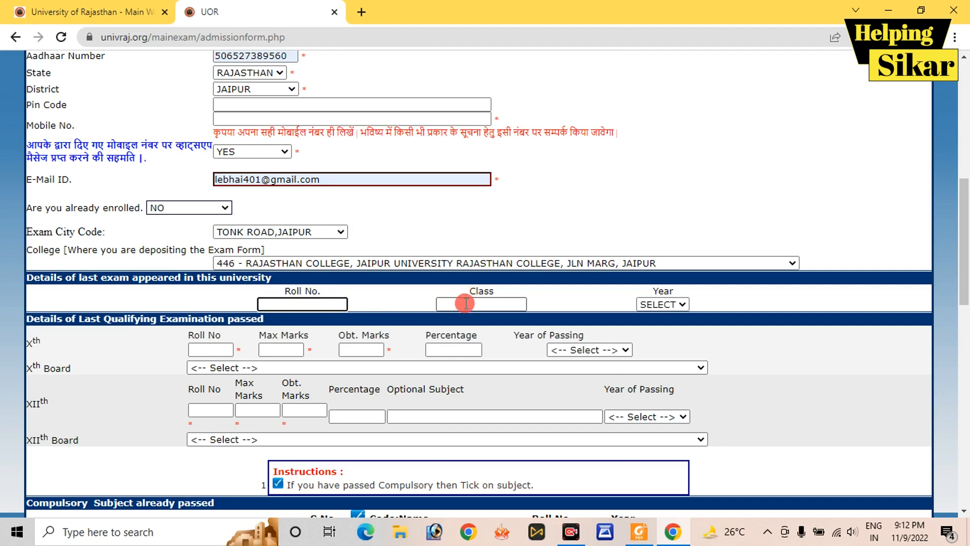
click(647, 303)
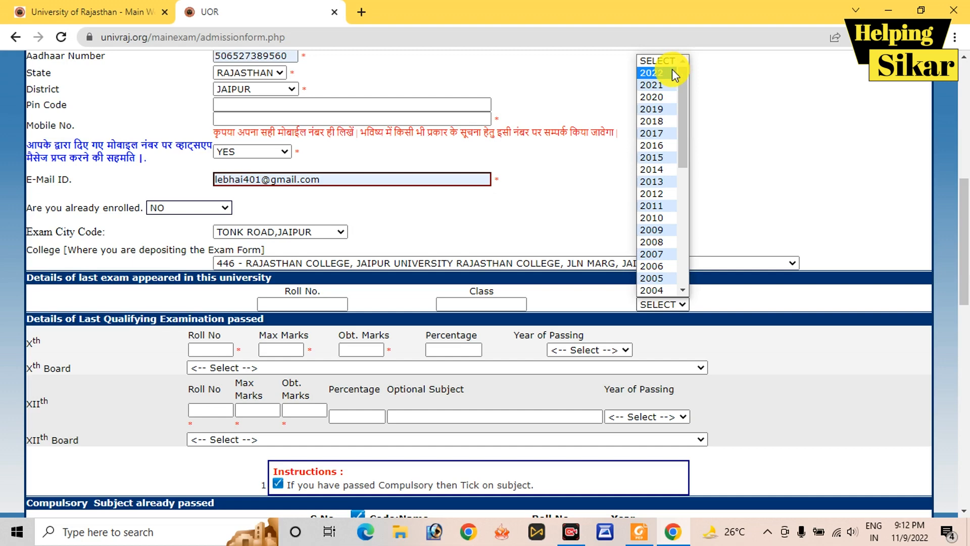
click(483, 248)
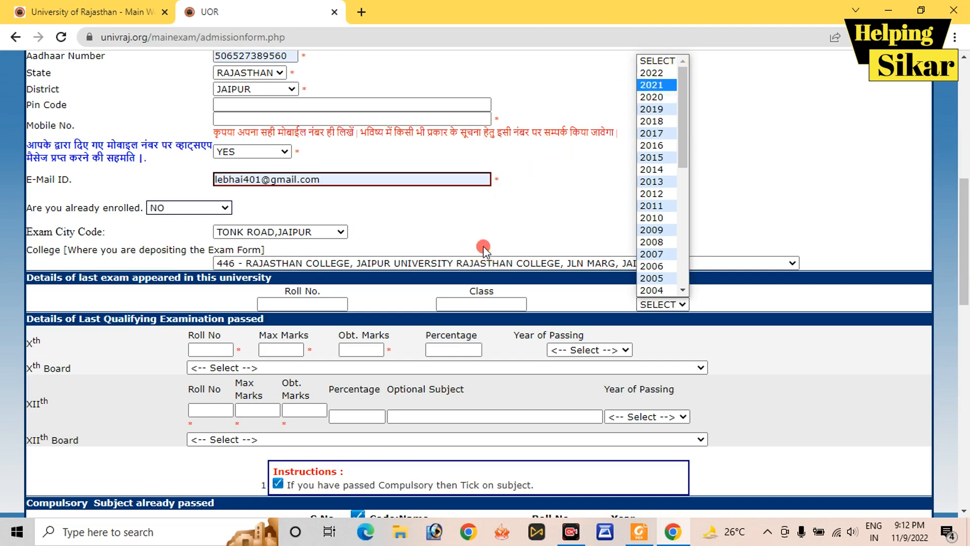
click(204, 350)
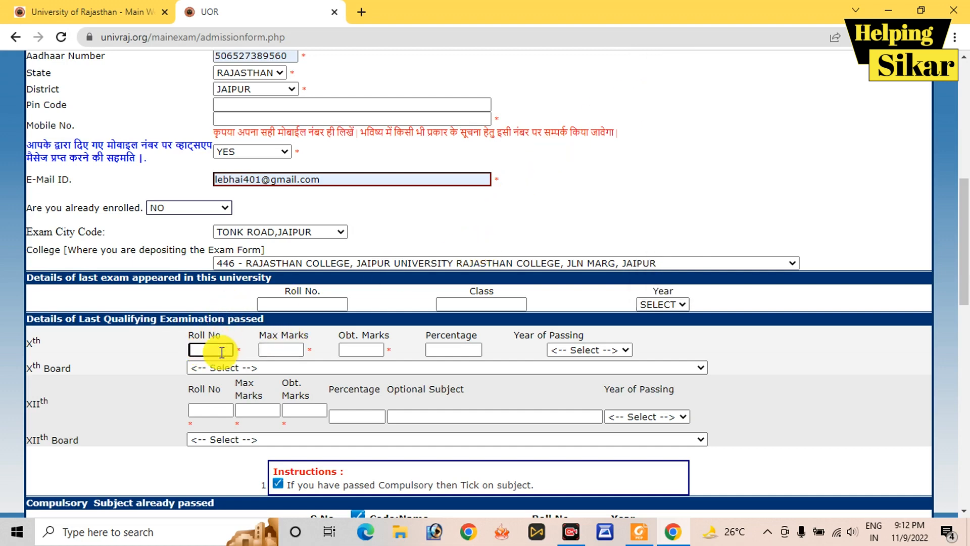
click(276, 350)
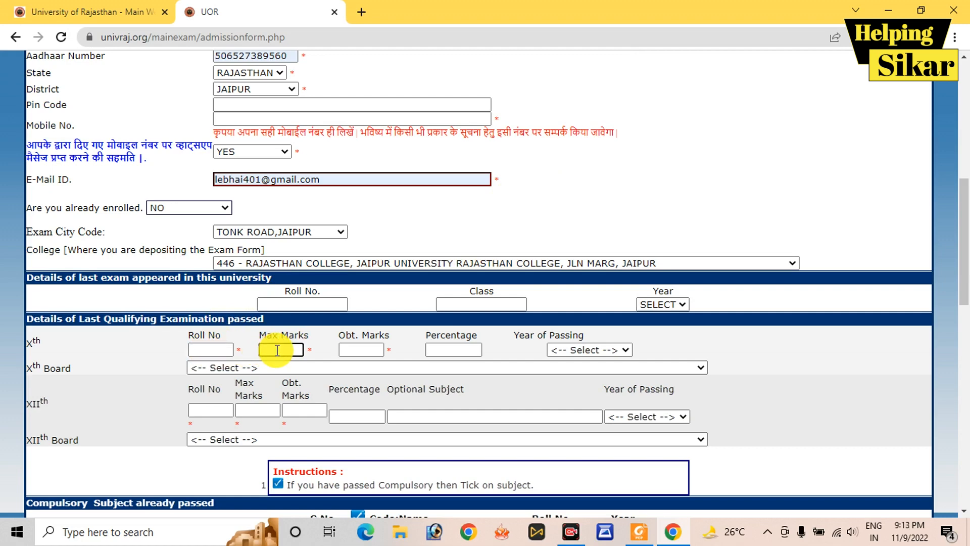
click(353, 349)
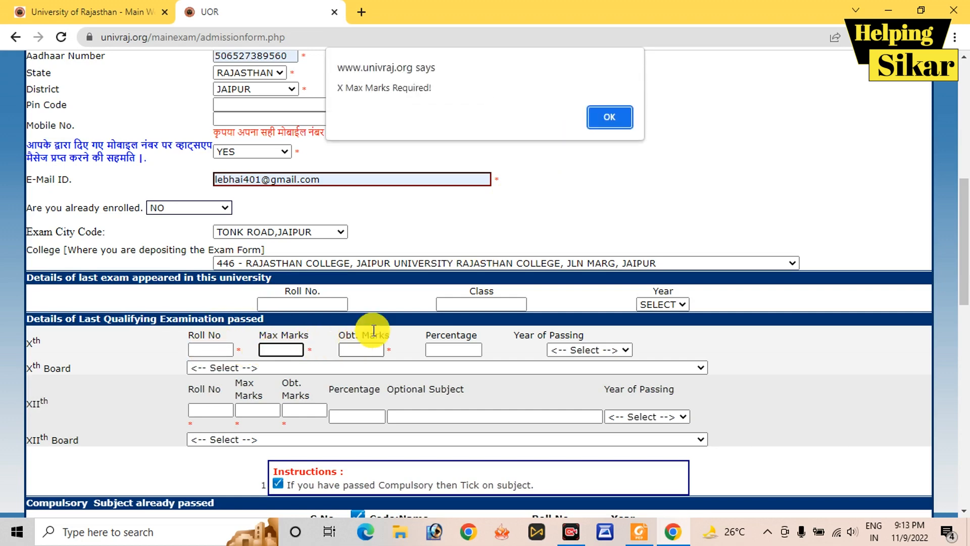
click(606, 117)
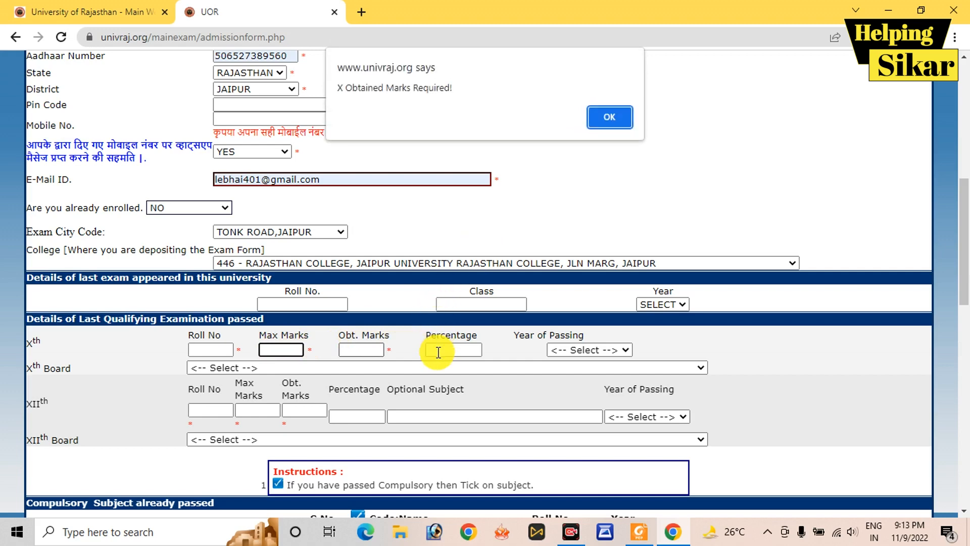
click(610, 118)
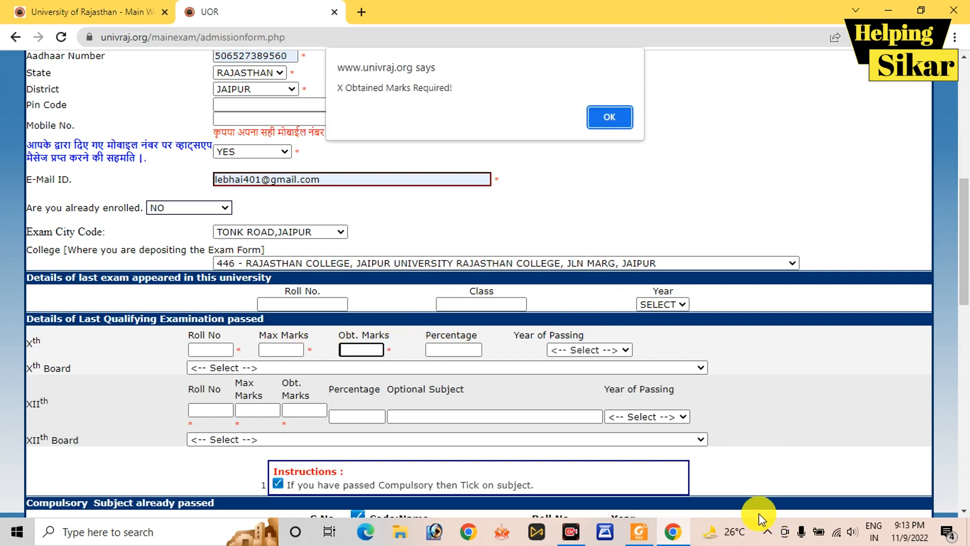
drag(737, 362, 631, 339)
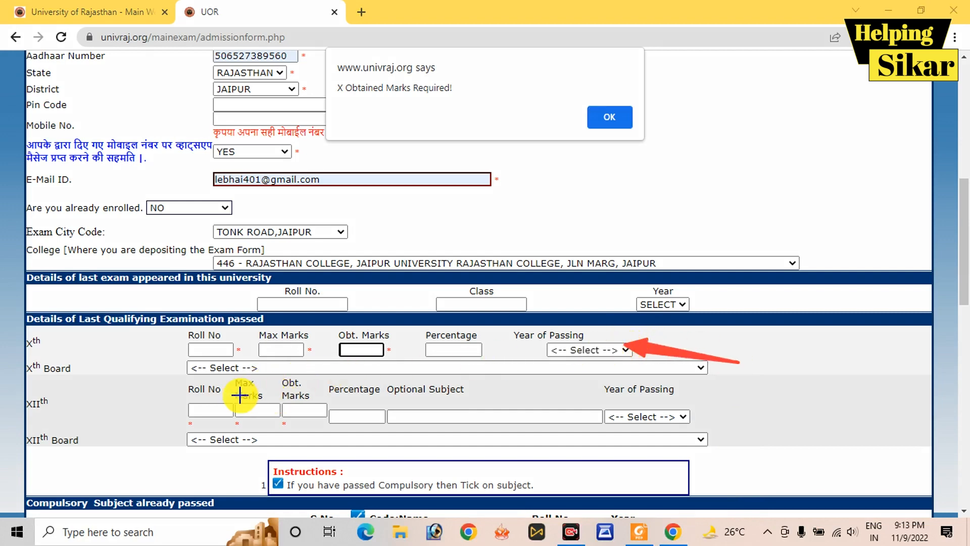
drag(103, 395, 179, 372)
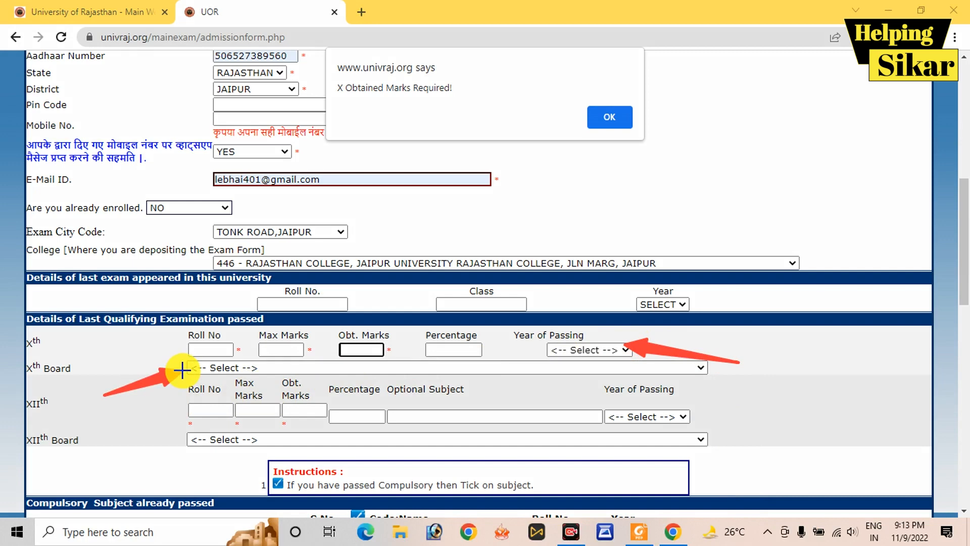
drag(80, 436, 169, 407)
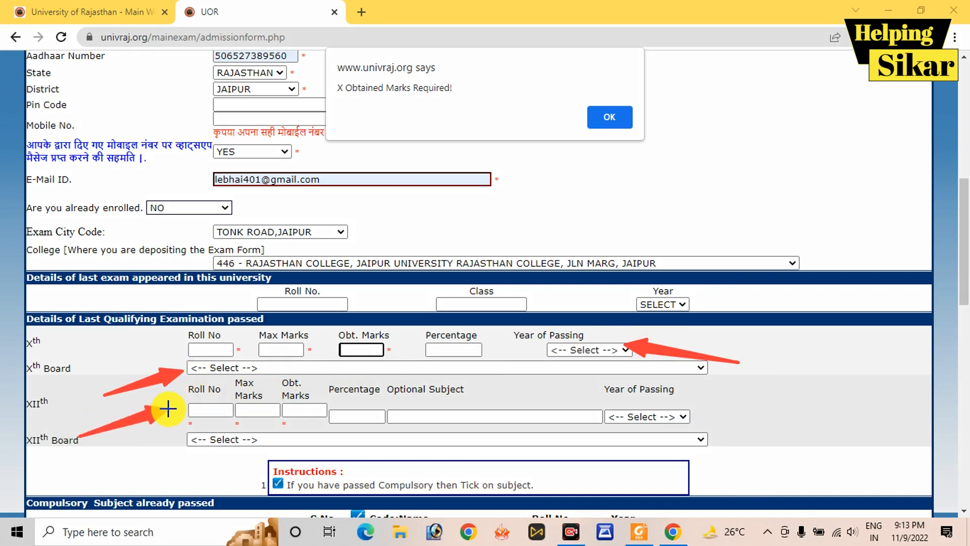
drag(78, 459, 203, 439)
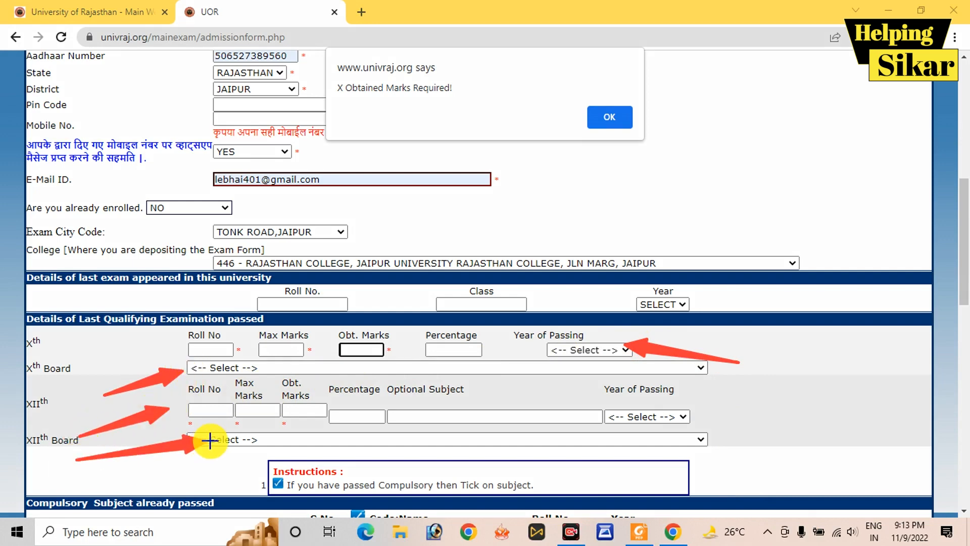
click(534, 499)
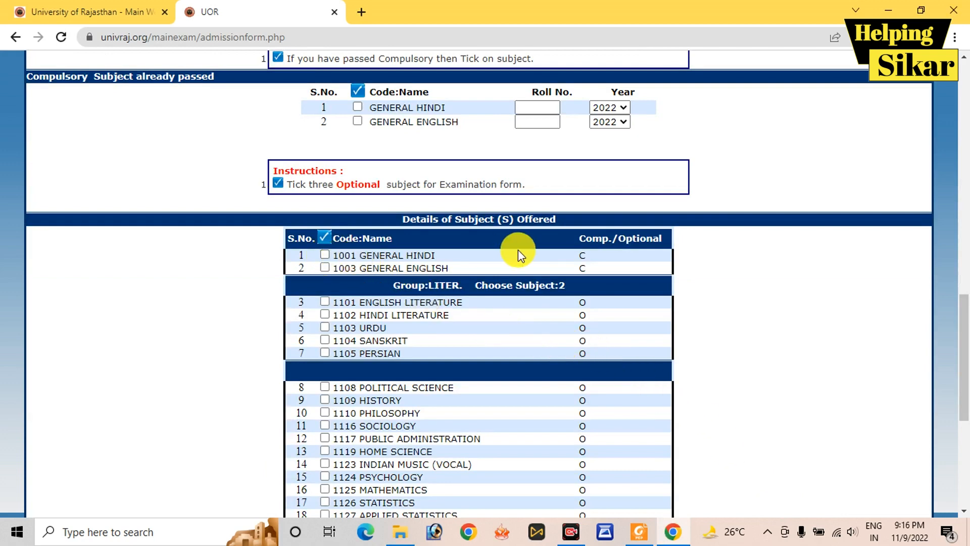
Step: Mark GENERAL HINDI and GENERAL ENGLISH as already passed compulsory subjects and place the cursor in the English roll number field
drag(590, 256, 325, 257)
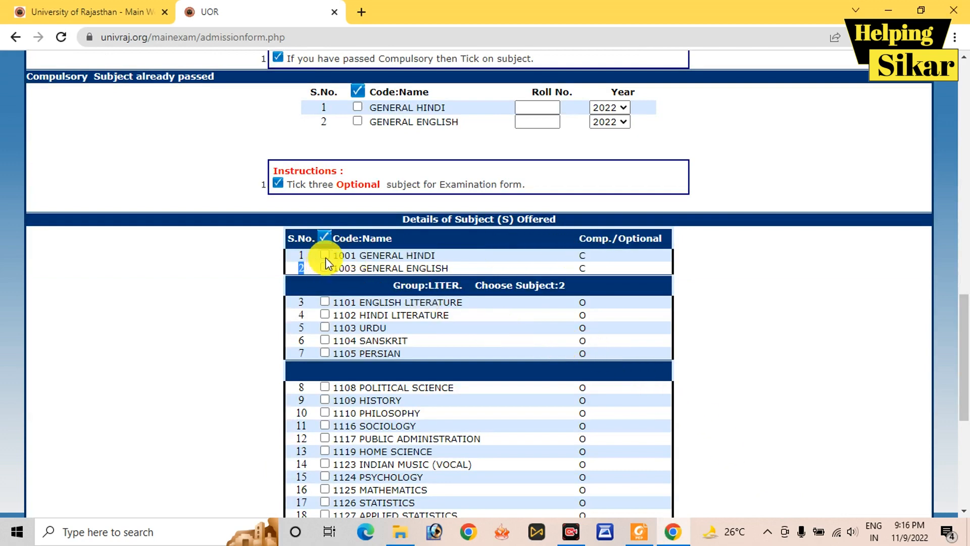
scroll(352, 199, up, 3)
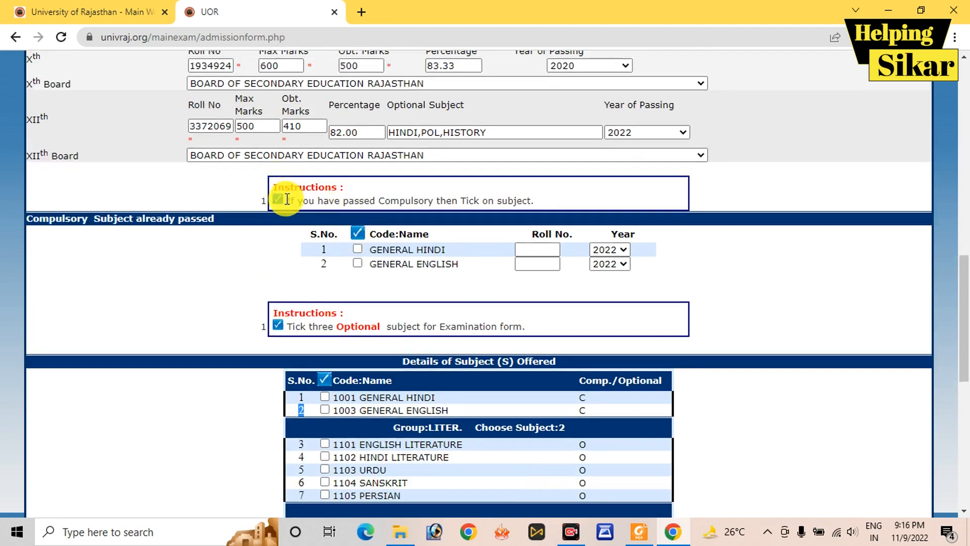
click(358, 262)
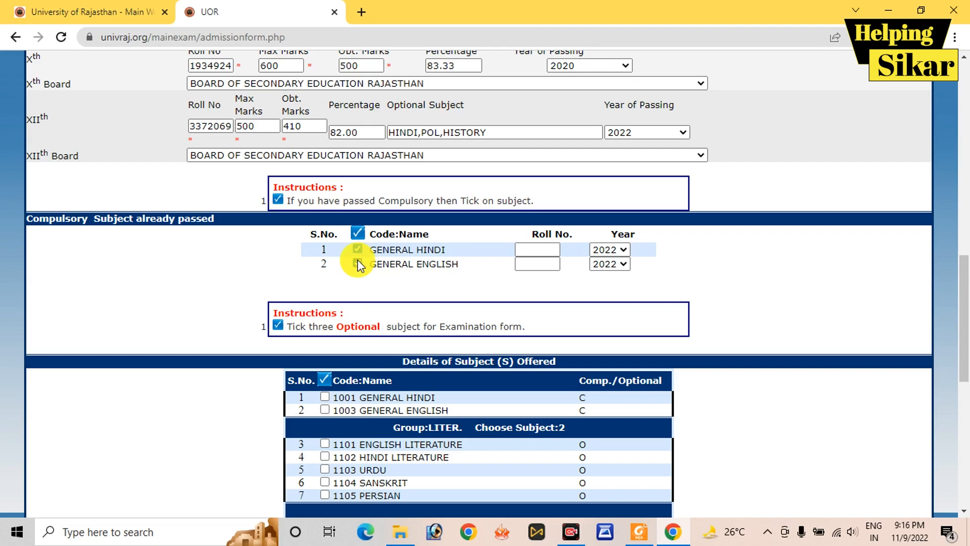
click(539, 263)
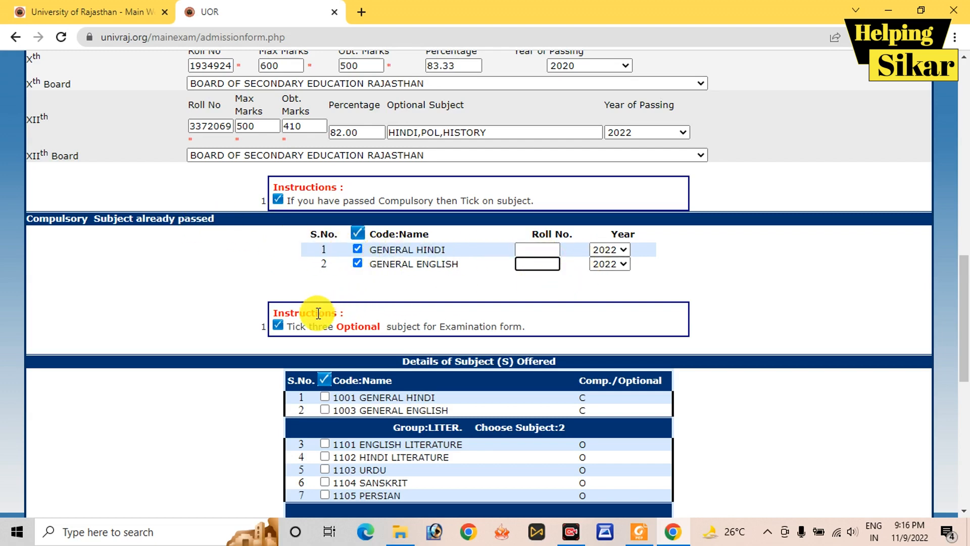
Step: Try to select 1001 GENERAL HINDI among the subjects offered
scroll(319, 314, down, 3)
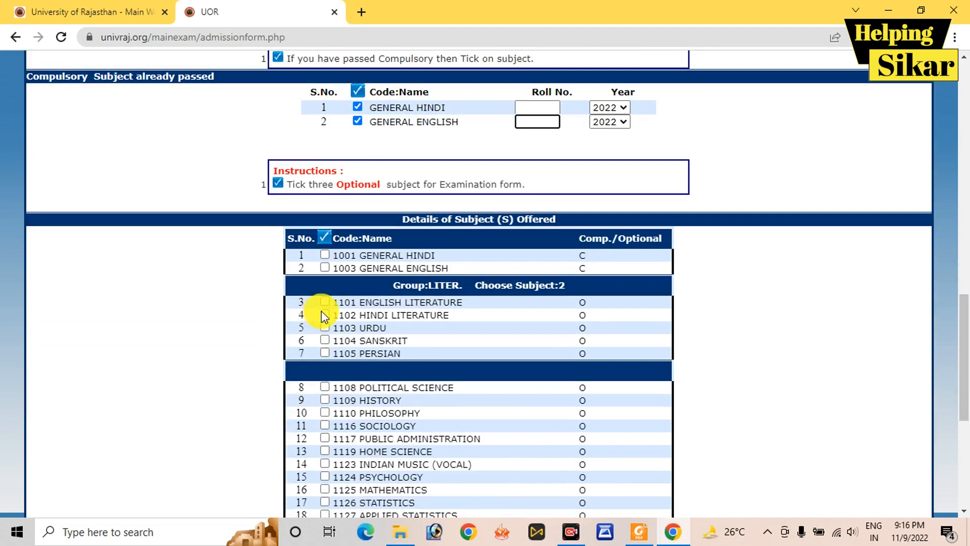
click(325, 256)
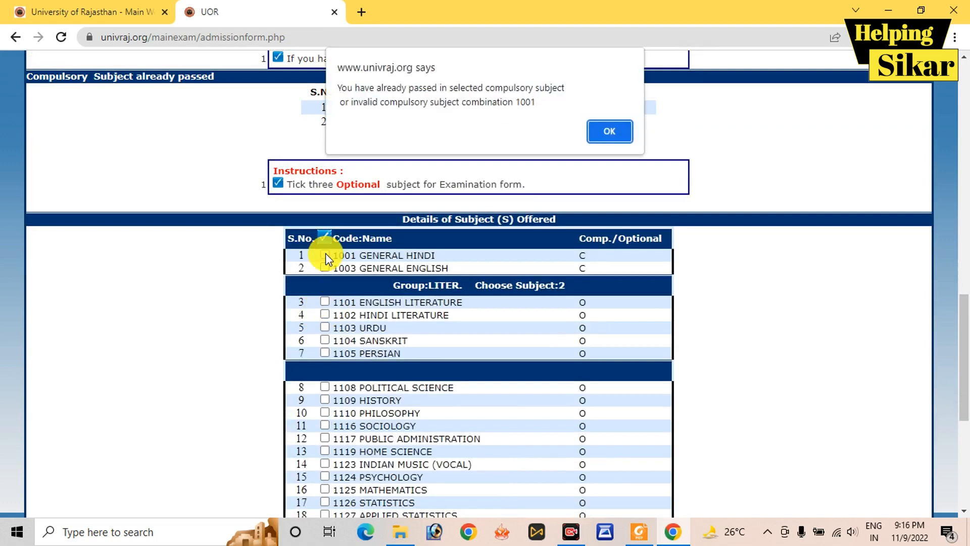
click(602, 135)
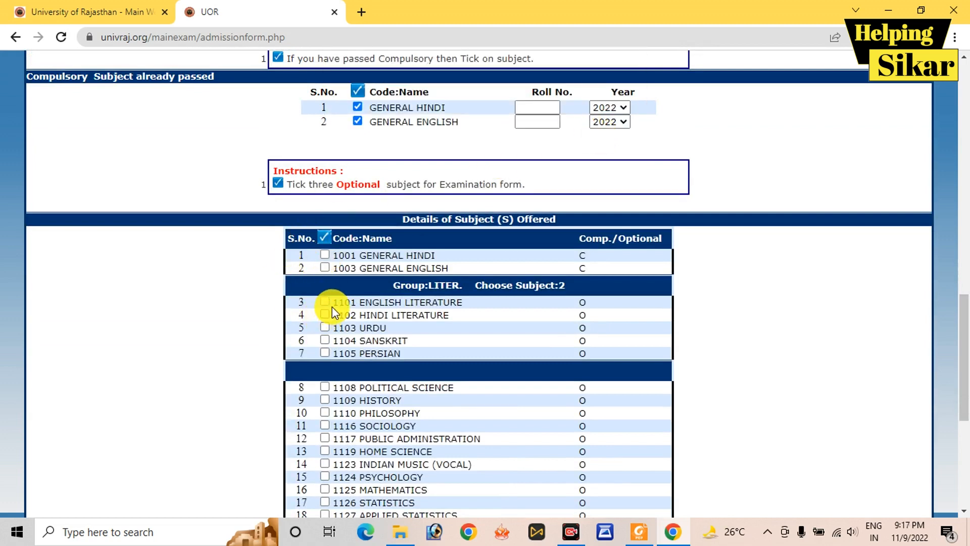
scroll(332, 307, down, 3)
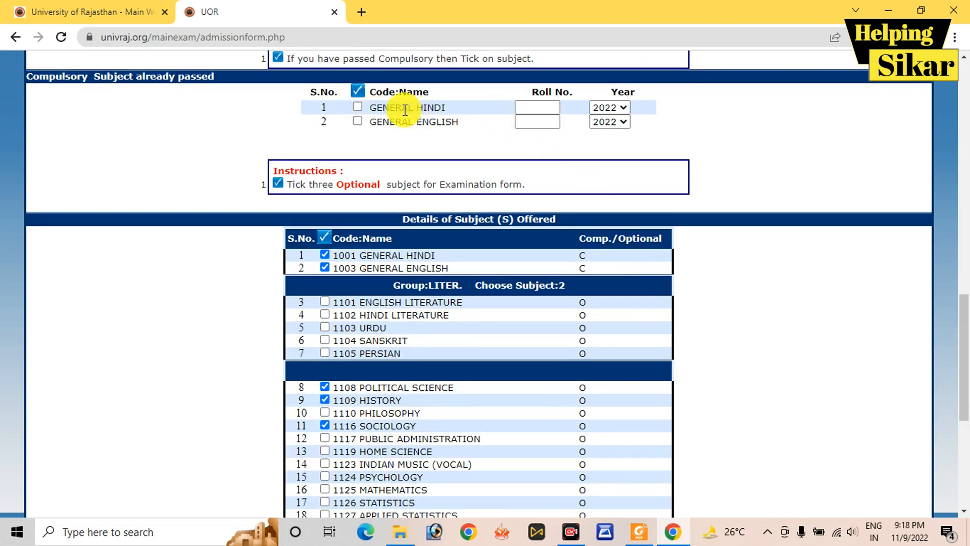
click(358, 107)
click(356, 110)
scroll(356, 201, down, 3)
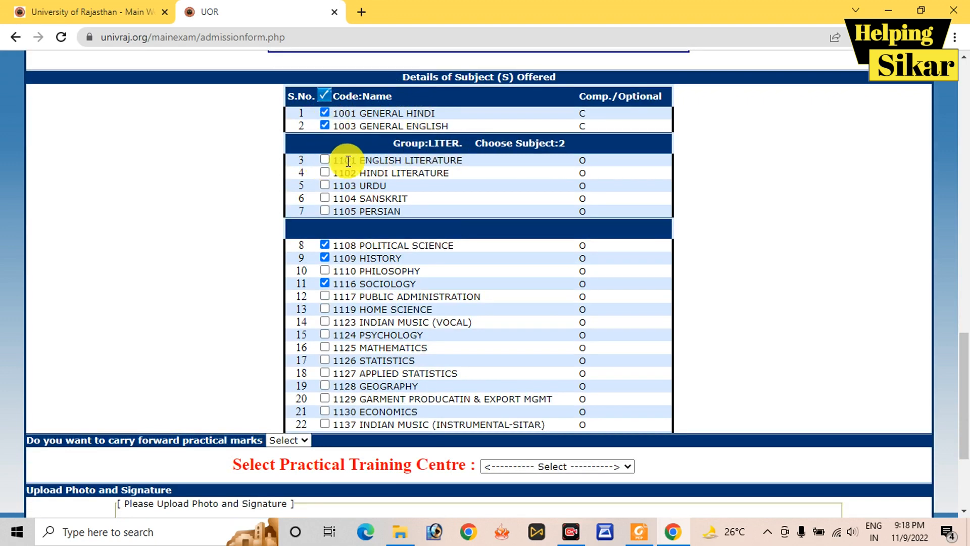
Step: Review the literature group, the ticked optional subjects and the passed compulsory subjects in the exam form's subject sections
drag(463, 161, 368, 161)
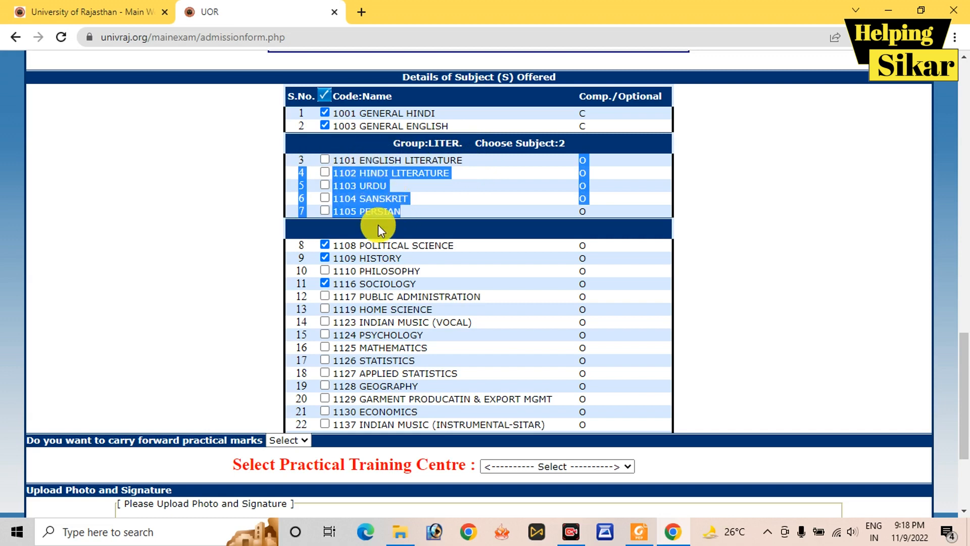
scroll(381, 236, down, 3)
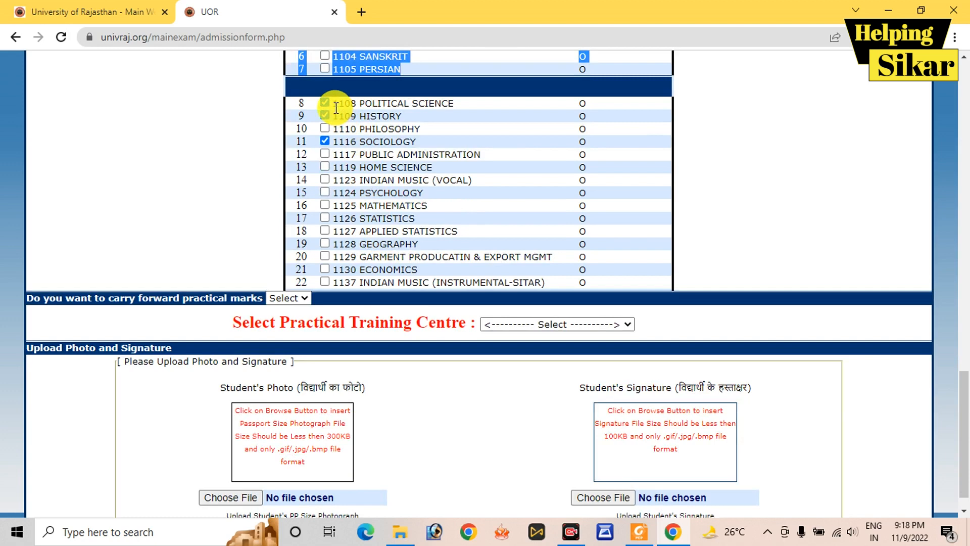
click(260, 130)
scroll(291, 140, up, 3)
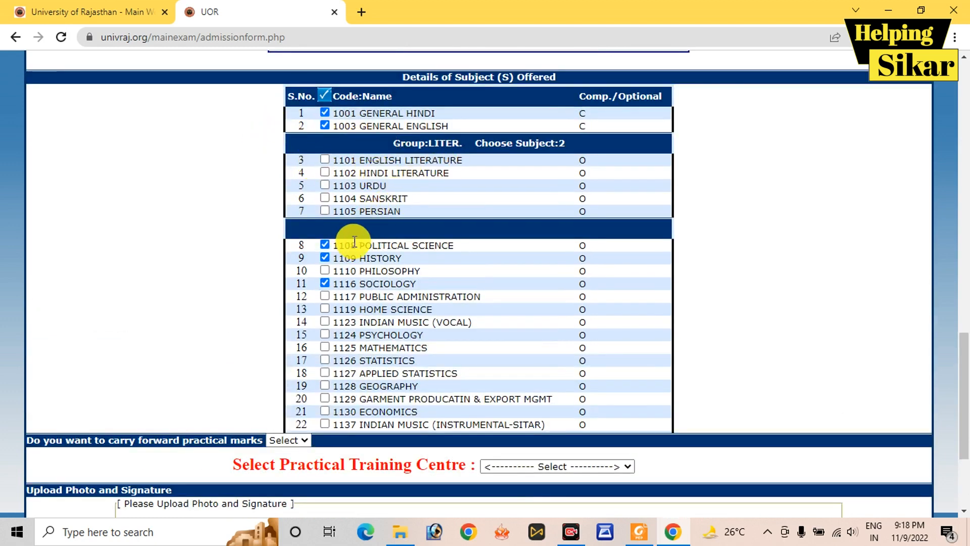
scroll(369, 228, down, 3)
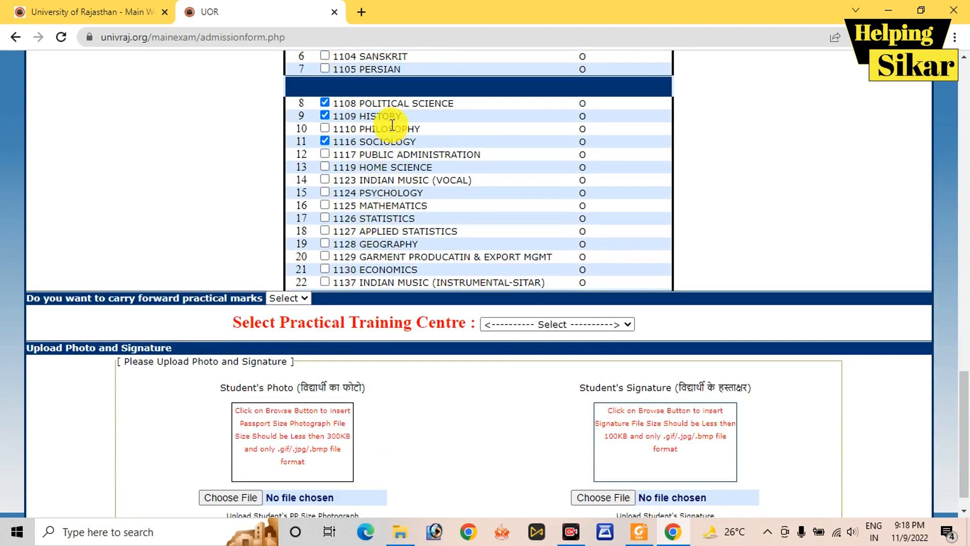
scroll(377, 146, up, 6)
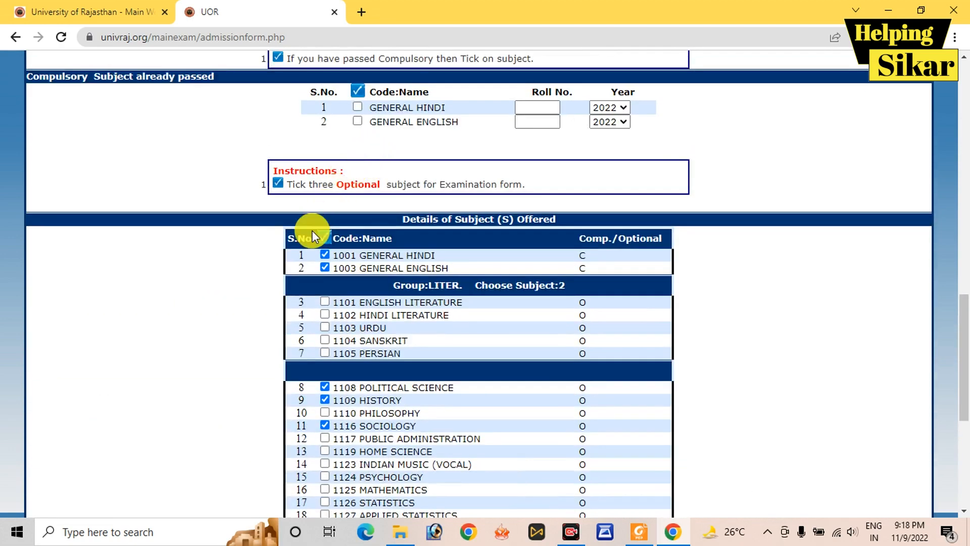
scroll(232, 263, down, 6)
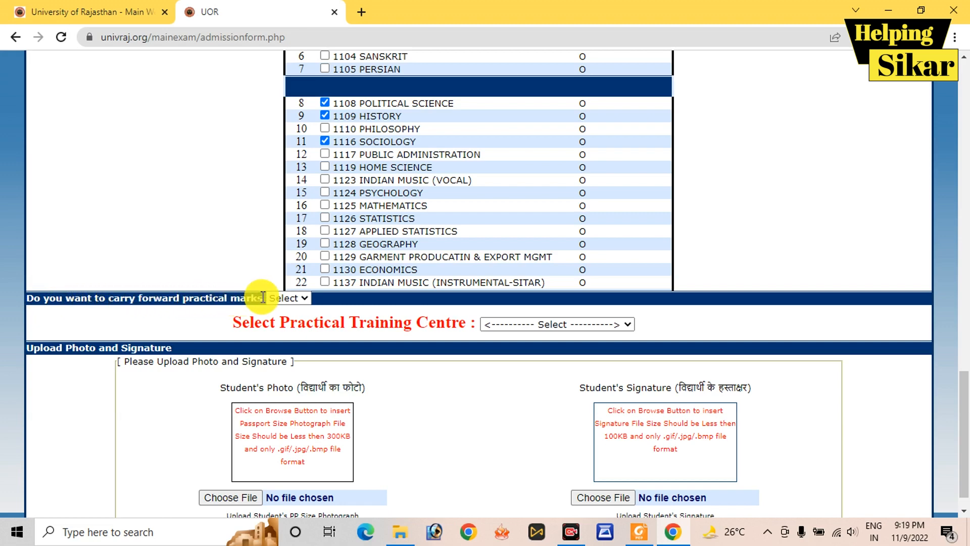
Step: Try YES for carrying forward practical marks, switch the answer to NO, and check the practical training centre choices
click(279, 299)
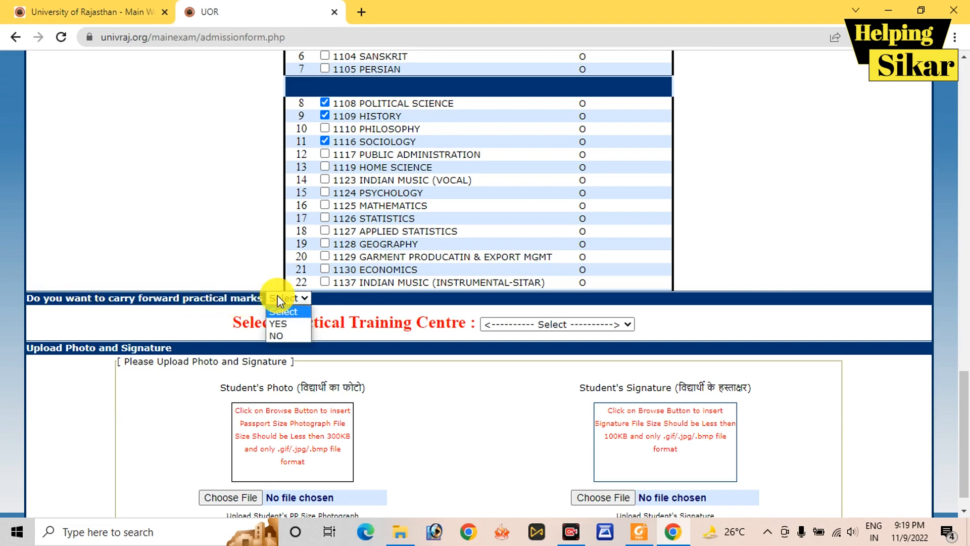
click(273, 323)
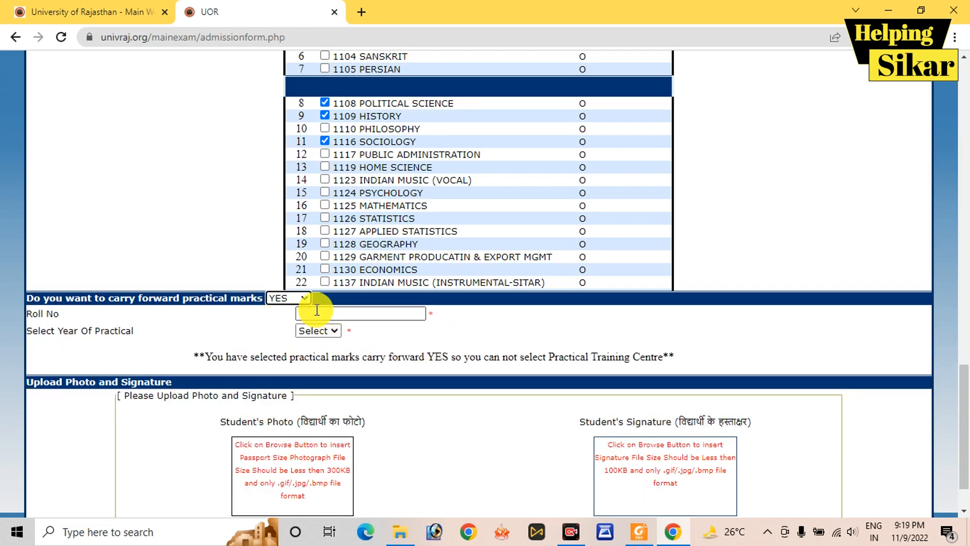
click(292, 300)
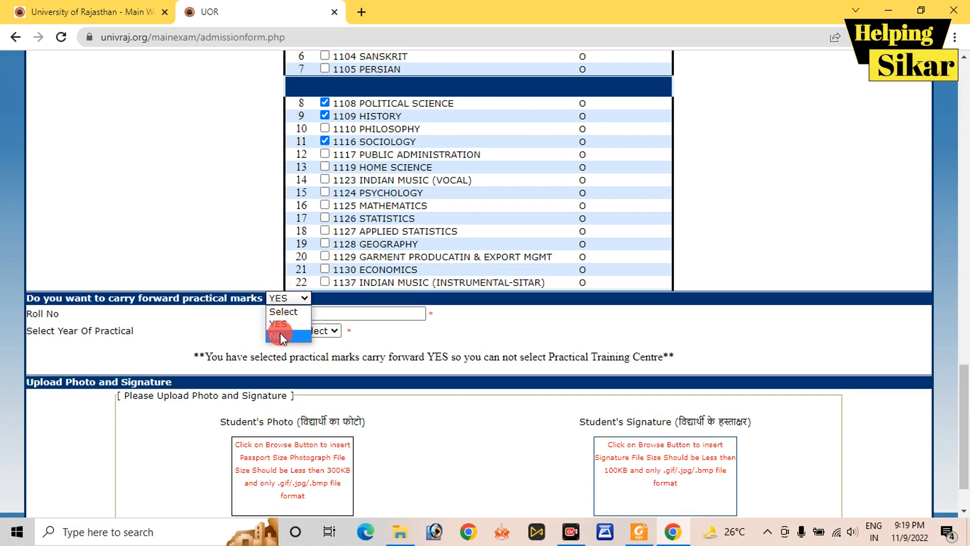
click(280, 335)
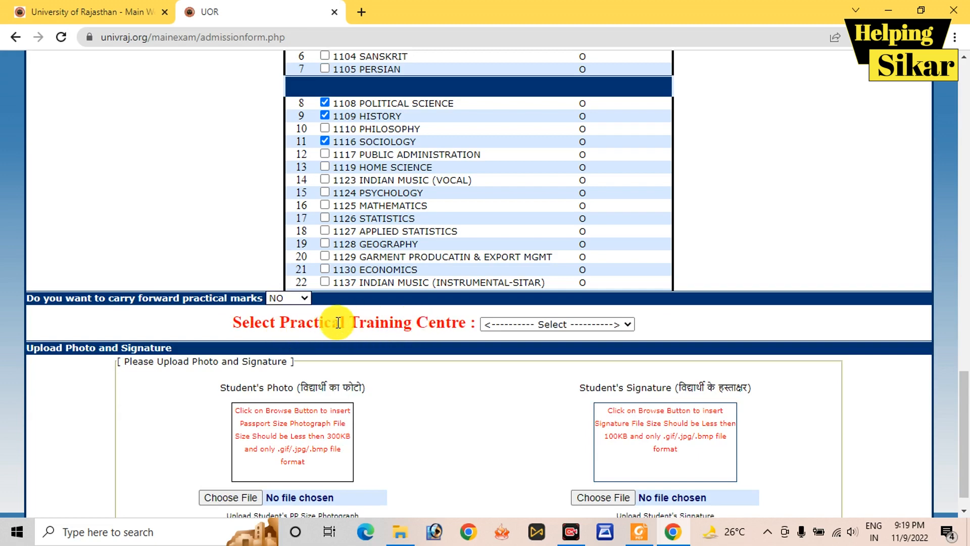
click(505, 326)
click(439, 351)
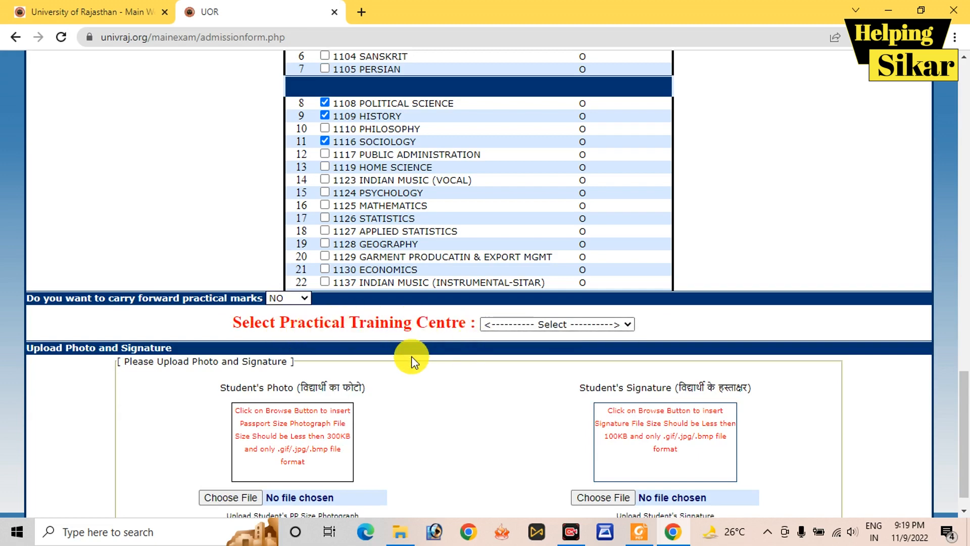
Step: Accept the notice about checking the candidate's details and verify the exam form to generate its payment invoice
scroll(411, 356, down, 1)
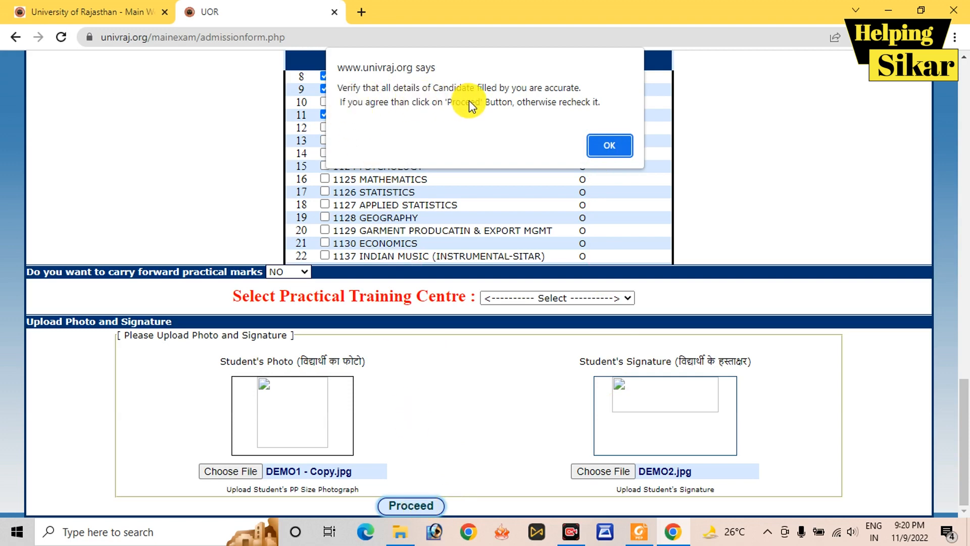
click(605, 149)
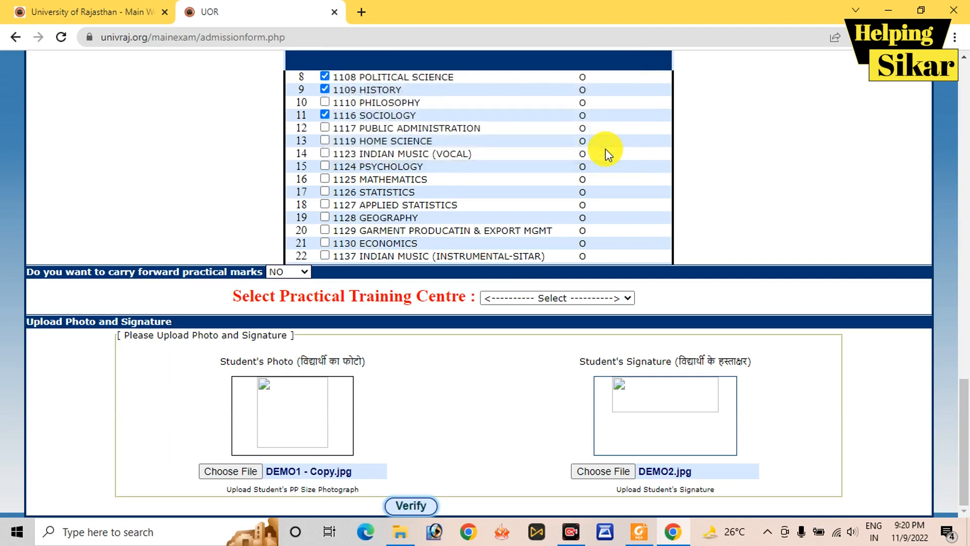
click(412, 506)
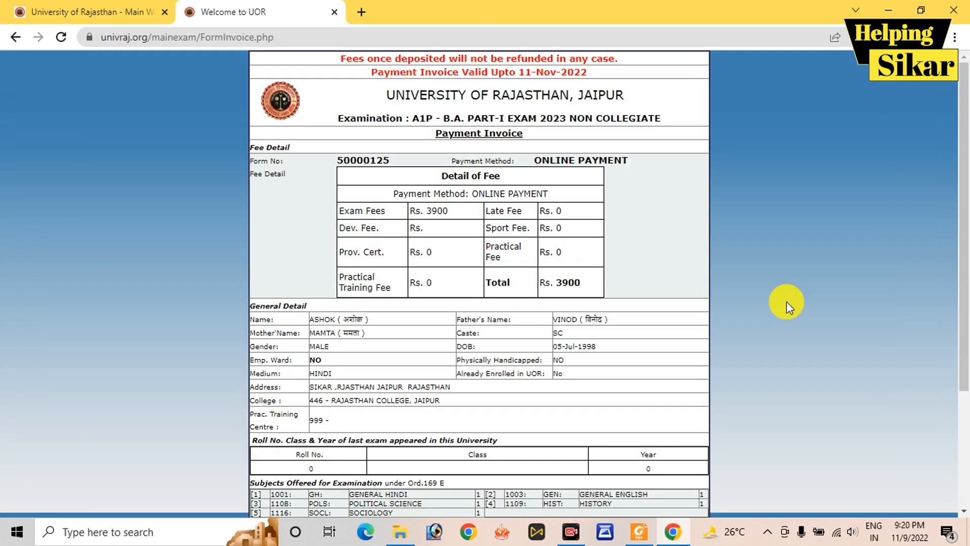
Step: Review the payment invoice's examination title, fee details, general details, subjects offered, photo, signature and payment instructions
drag(377, 91, 602, 86)
drag(350, 118, 581, 128)
click(581, 128)
scroll(520, 150, down, 3)
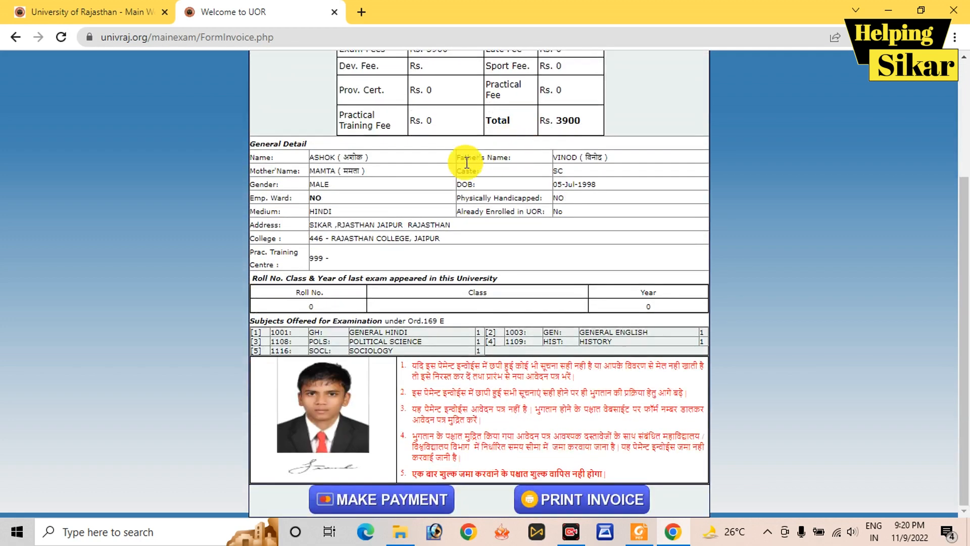
drag(311, 162, 437, 261)
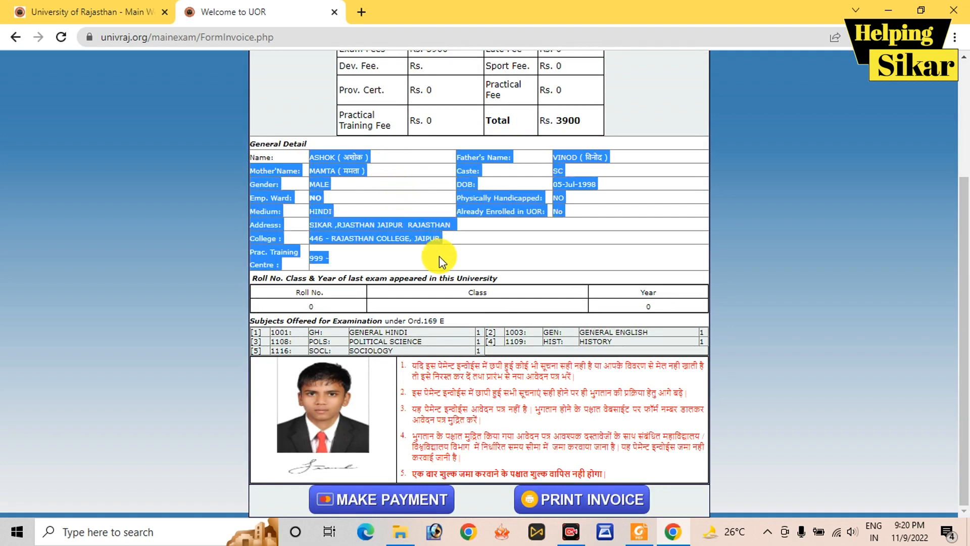
click(390, 366)
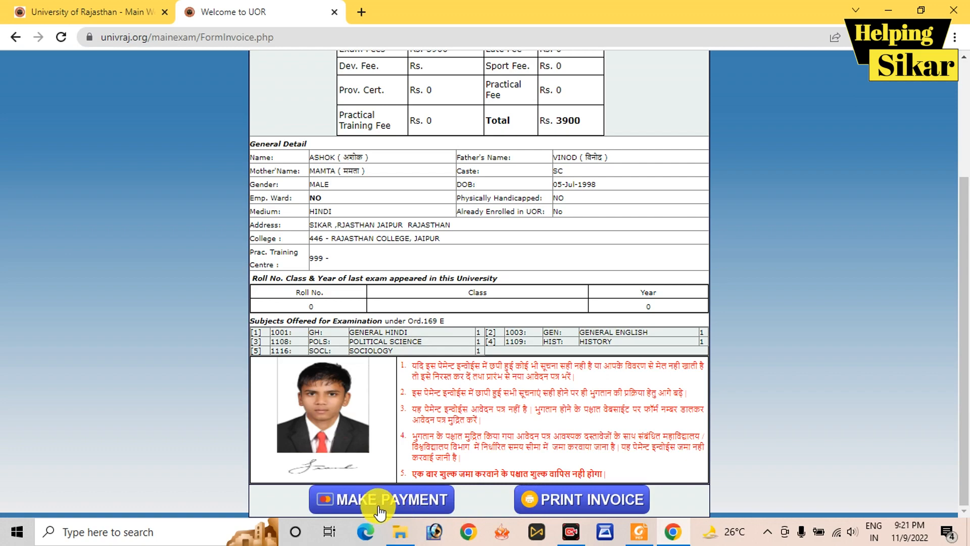
scroll(378, 513, up, 3)
scroll(379, 513, down, 3)
scroll(387, 507, up, 3)
scroll(396, 510, down, 3)
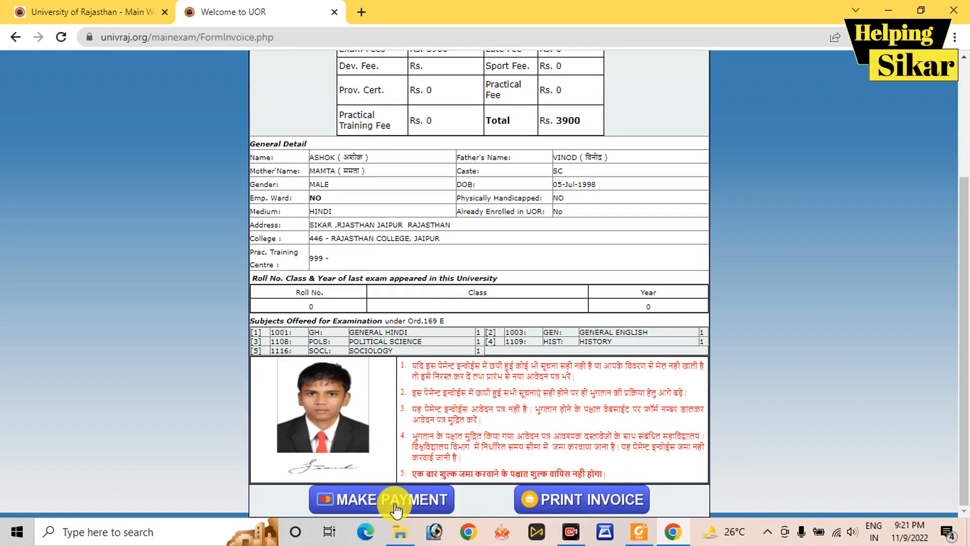
Step: Start the online payment of the exam fee invoice and look over the eazypay payment modes and Net Banking options
click(396, 508)
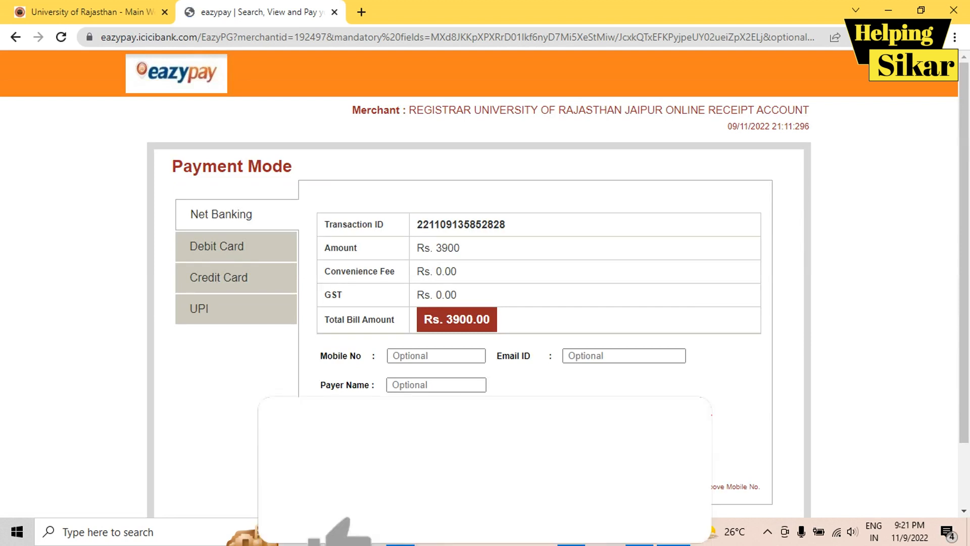
click(261, 245)
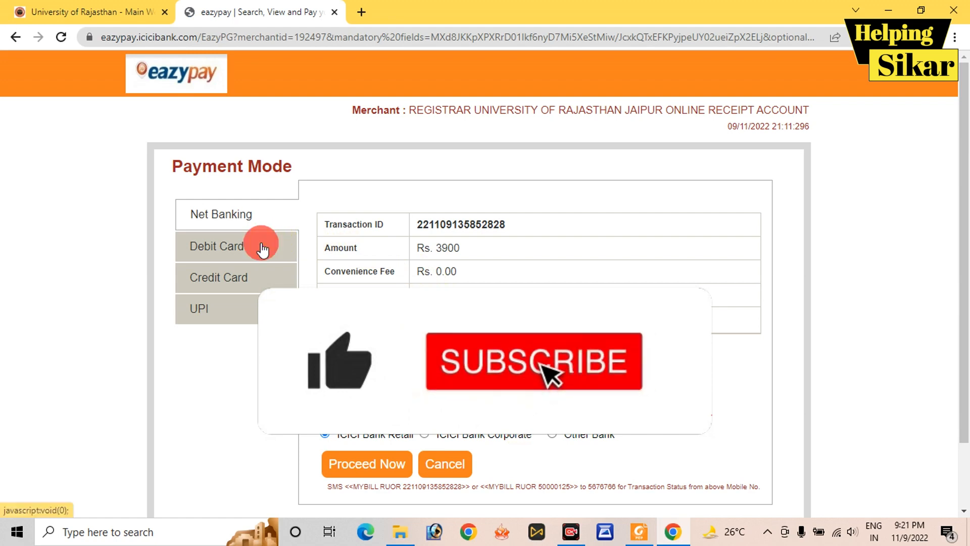
click(268, 226)
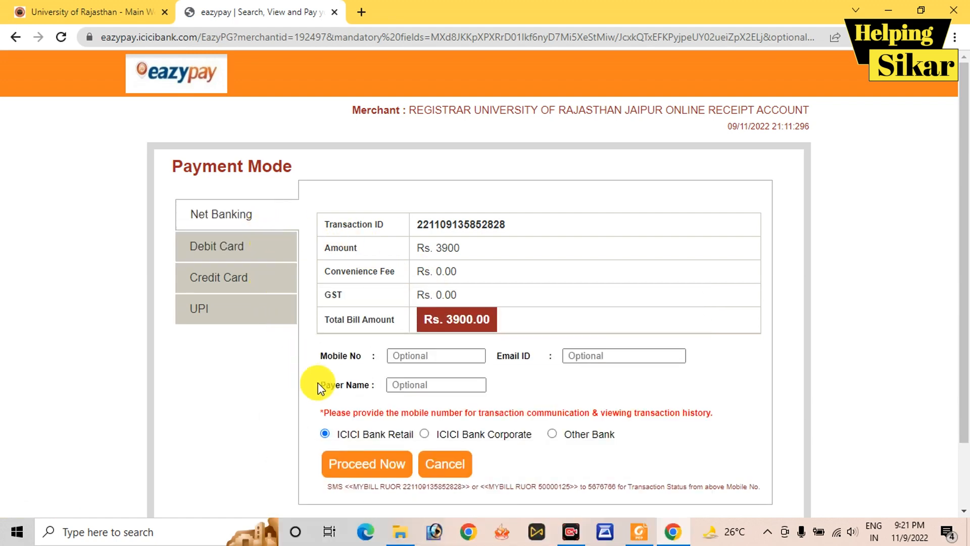
scroll(433, 411, down, 2)
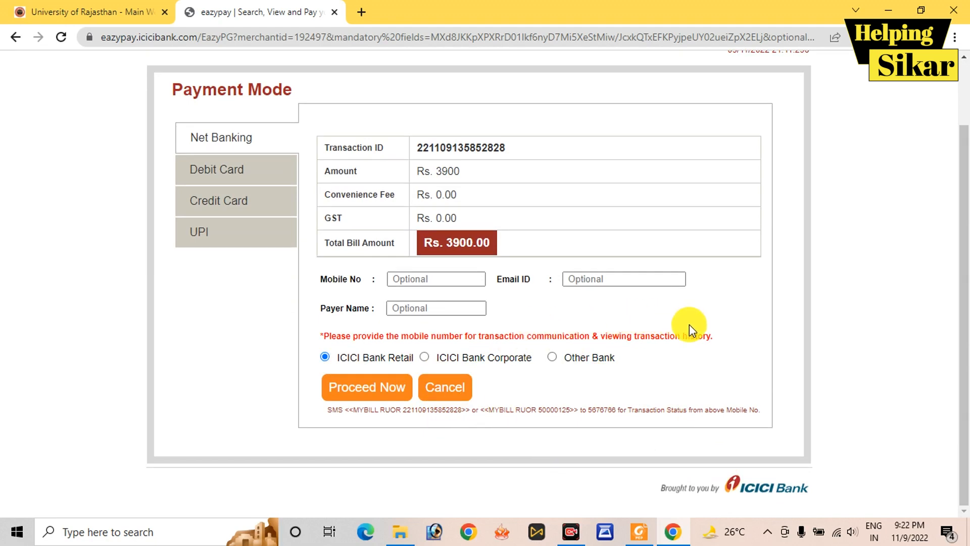
scroll(433, 323, up, 3)
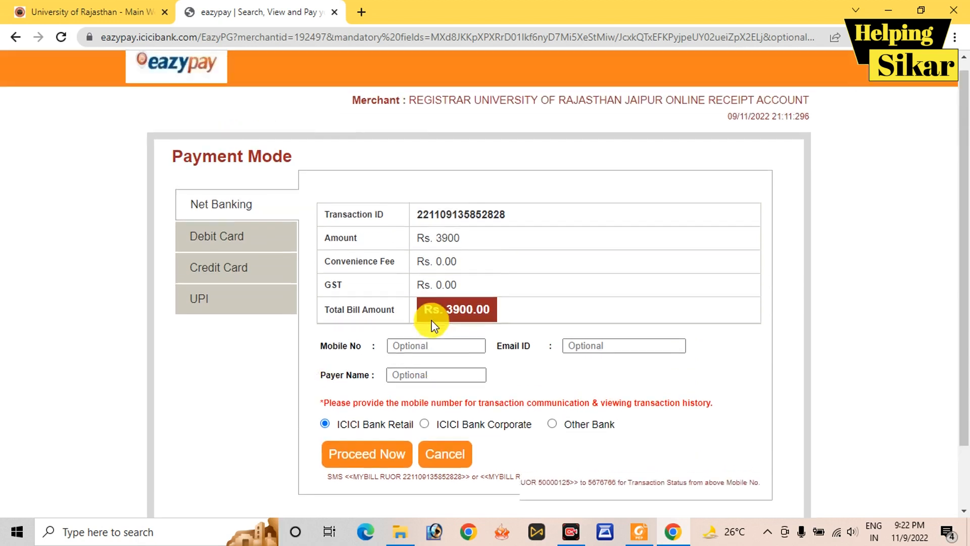